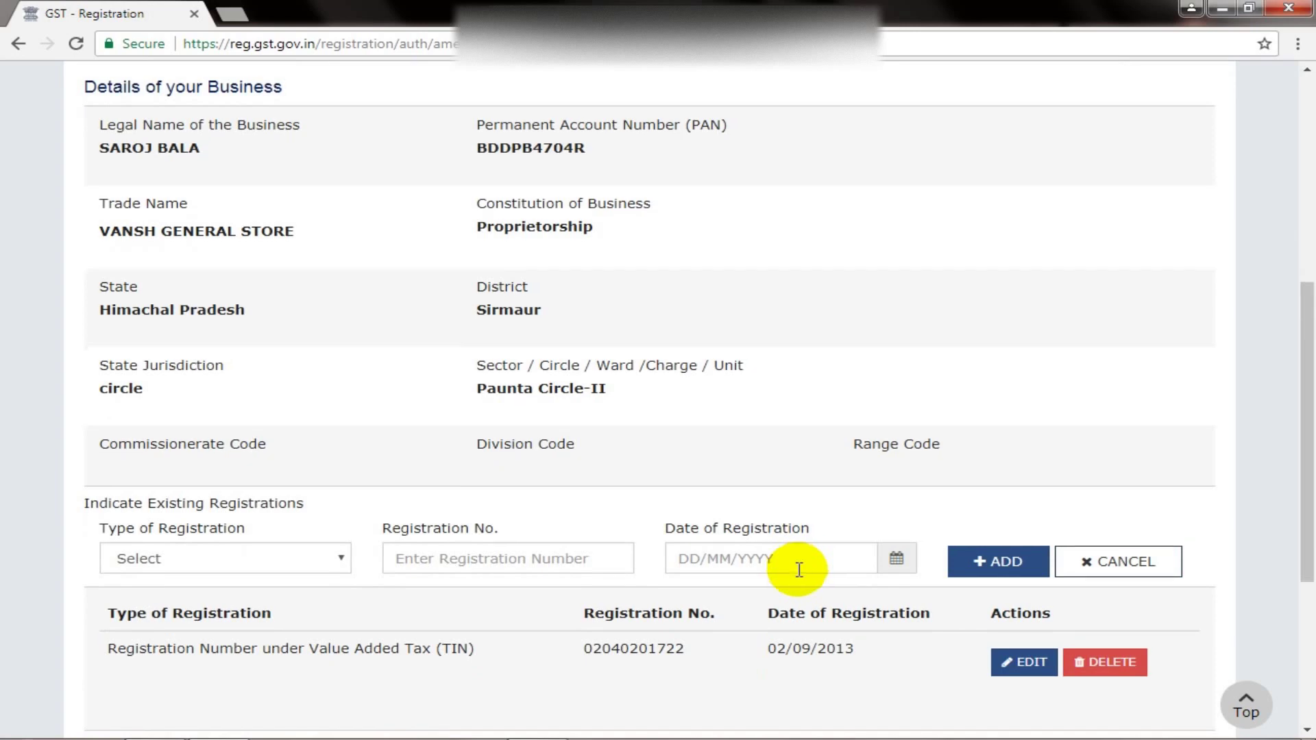
- Review the Business Details section, including existing registrations and the uploaded registration certificate
scroll(798, 566, down, 1)
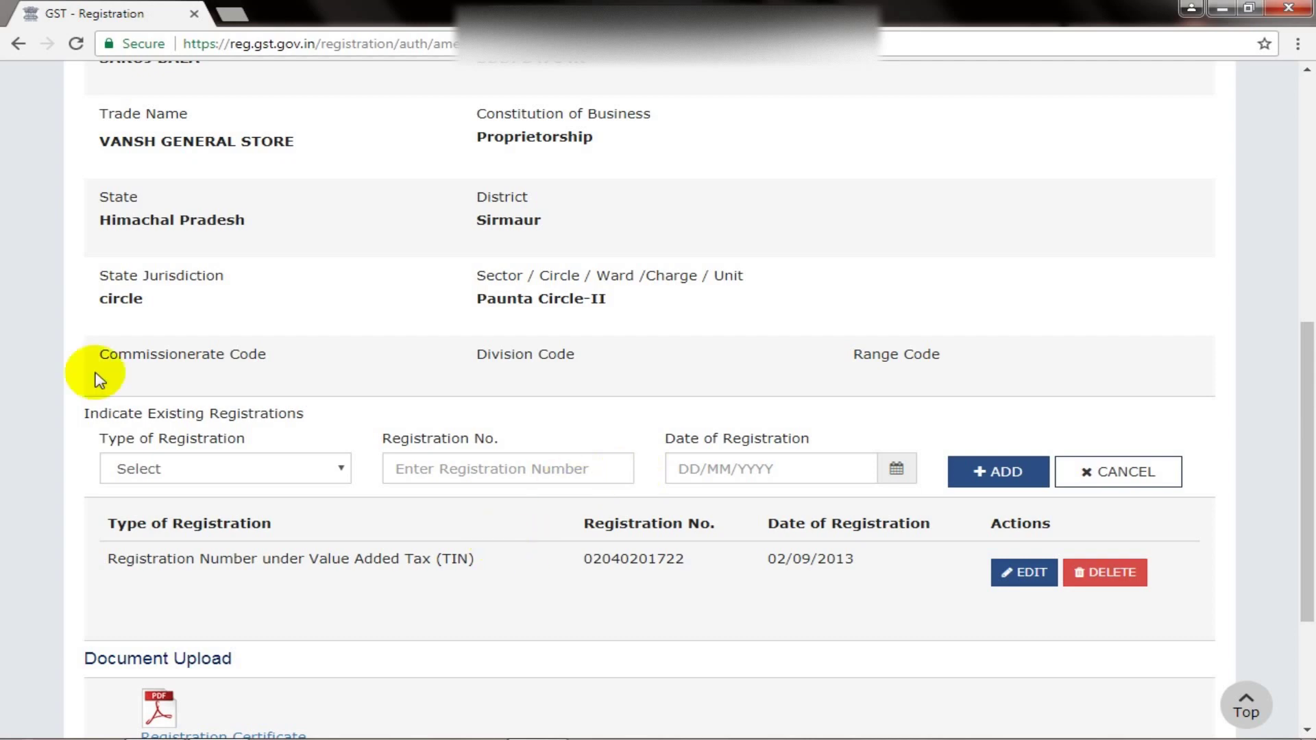
scroll(1028, 405, down, 3)
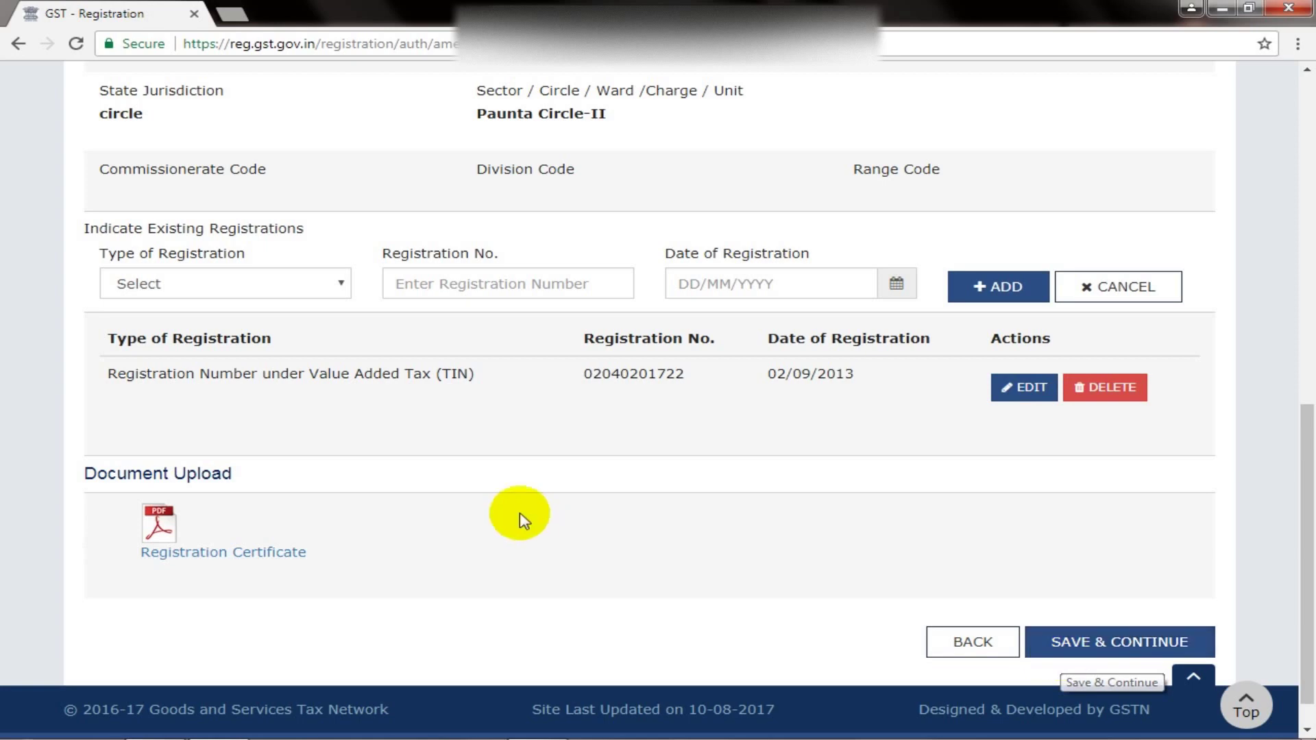
scroll(194, 390, up, 6)
scroll(203, 392, up, 3)
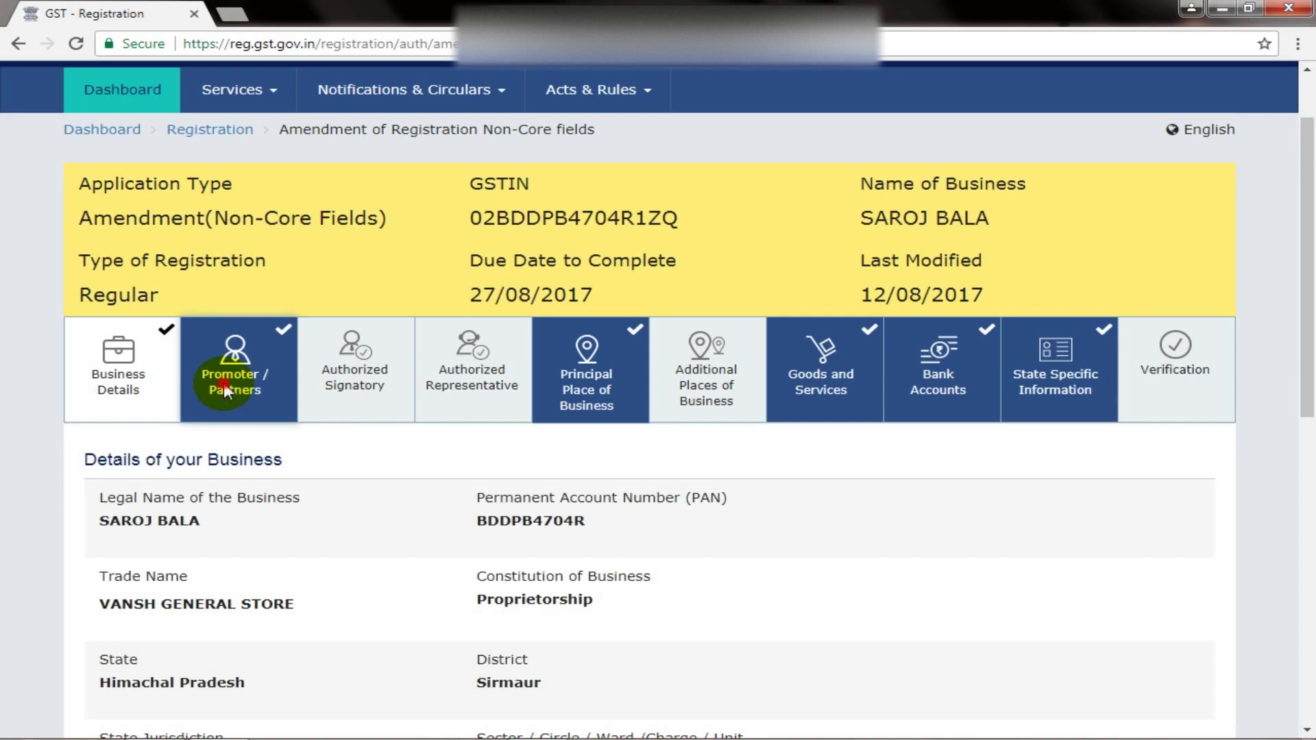
- Check the person in charge under Promoter / Partners, and view the Authorized Signatory section
click(224, 383)
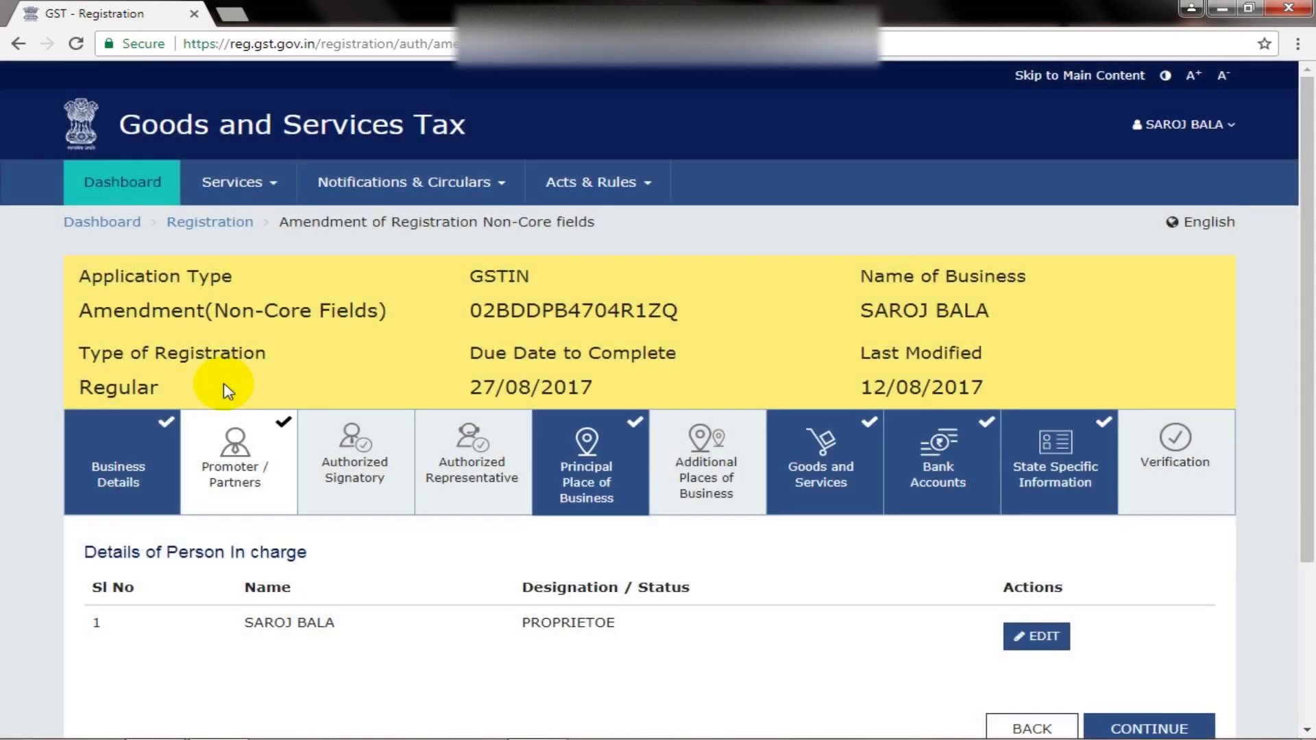
scroll(226, 391, down, 3)
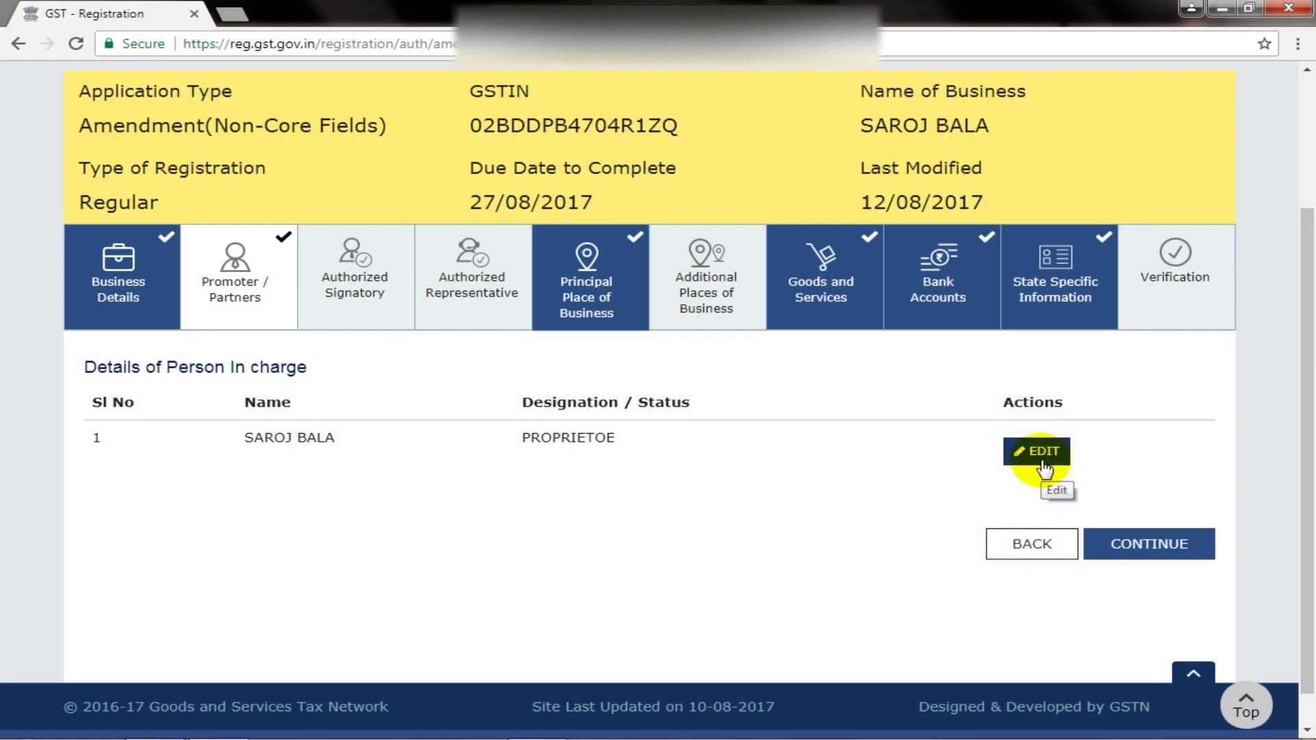
click(332, 281)
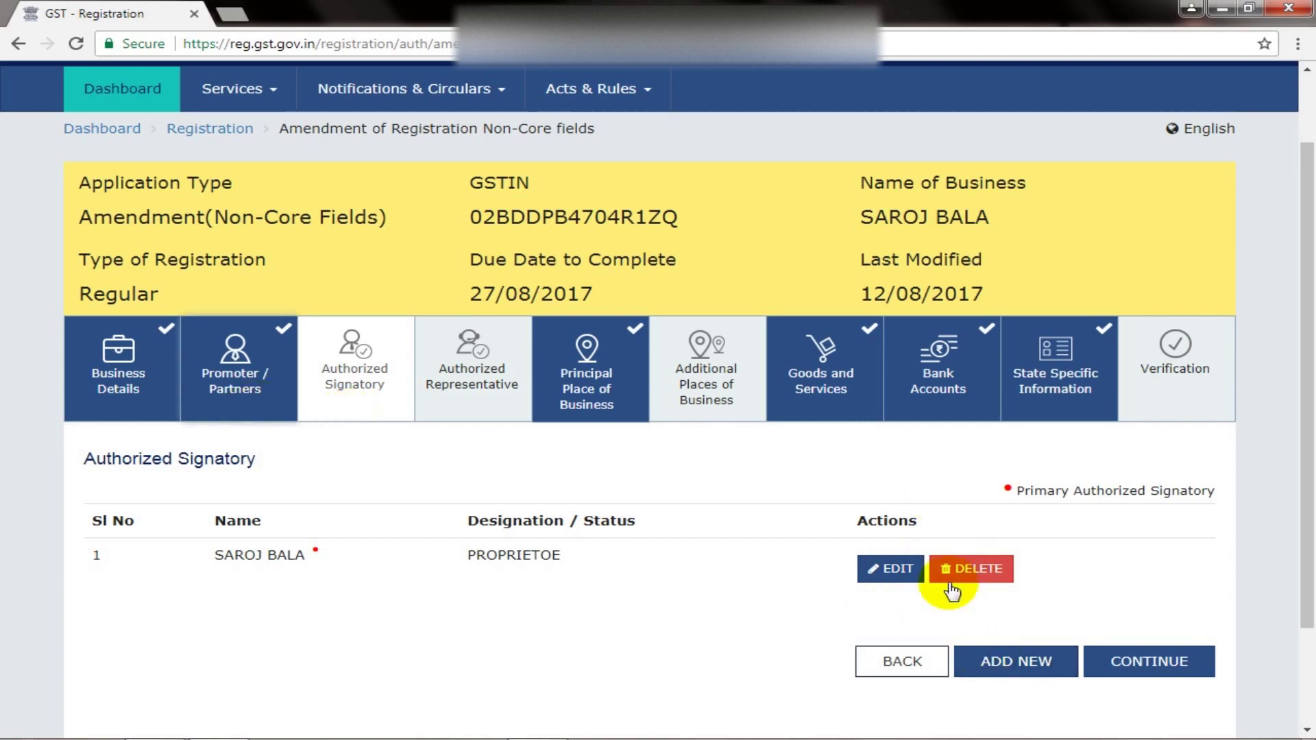
- Set the Authorized Representative question to Yes and compare the form fields for the GST Practitioner and Other types
click(471, 385)
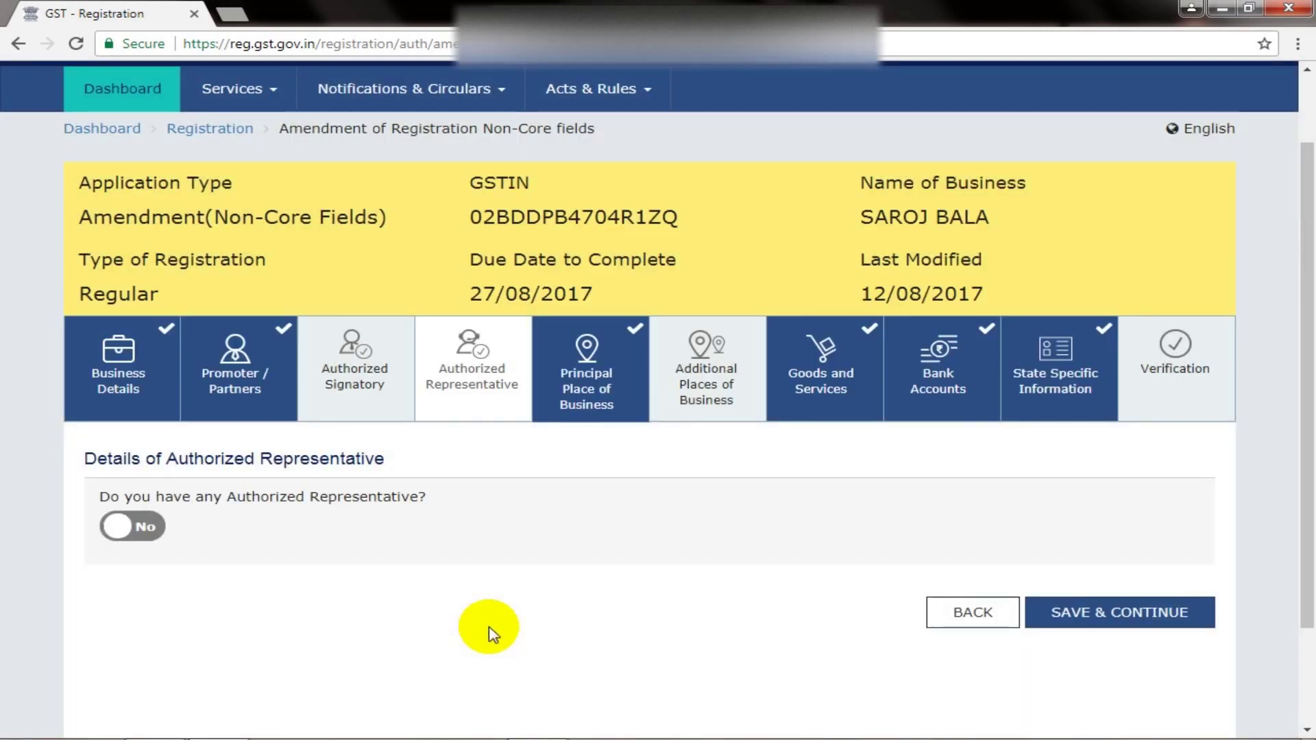
click(146, 538)
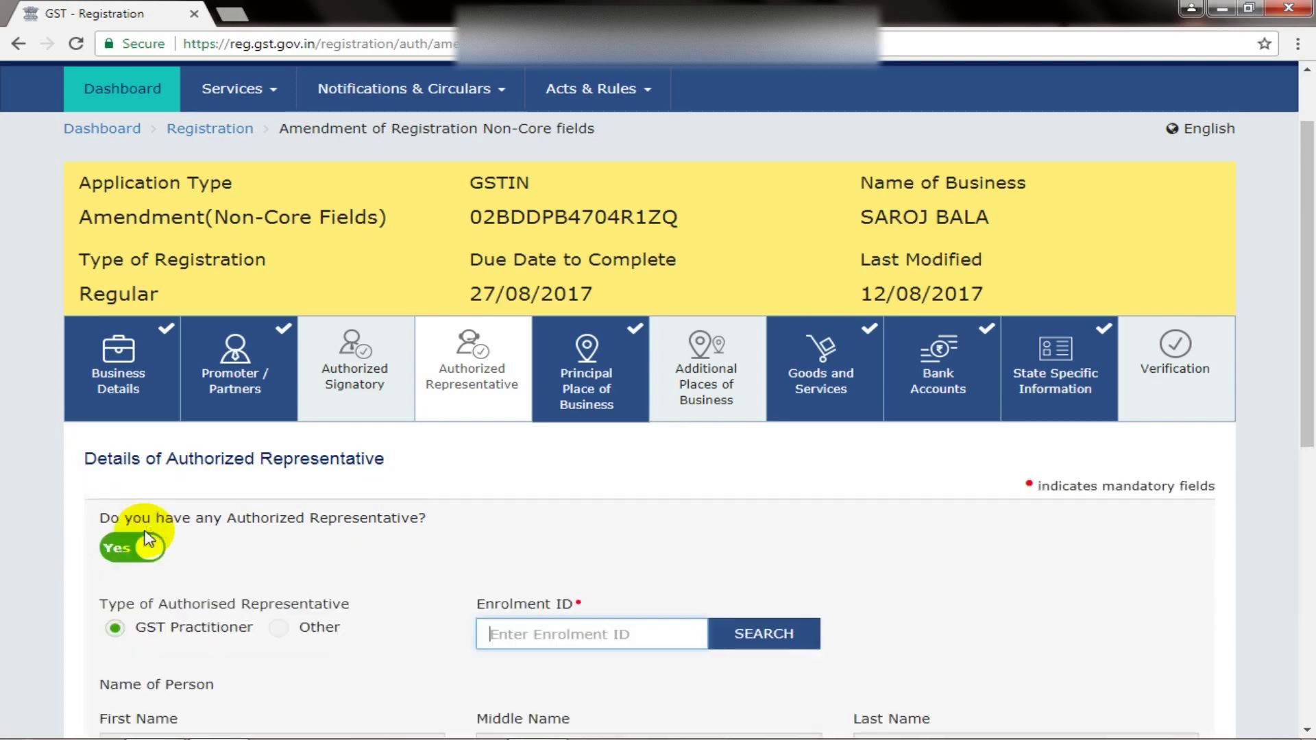
scroll(240, 608, down, 1)
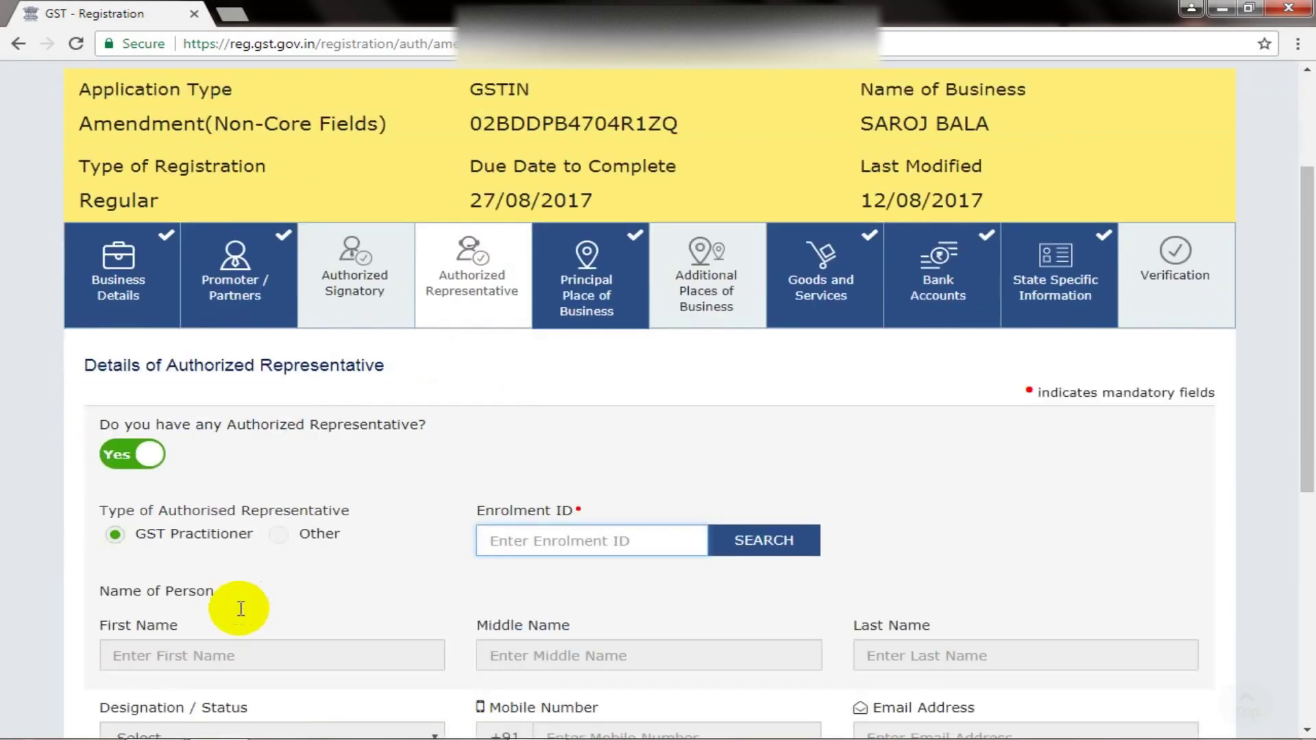
scroll(240, 609, down, 1)
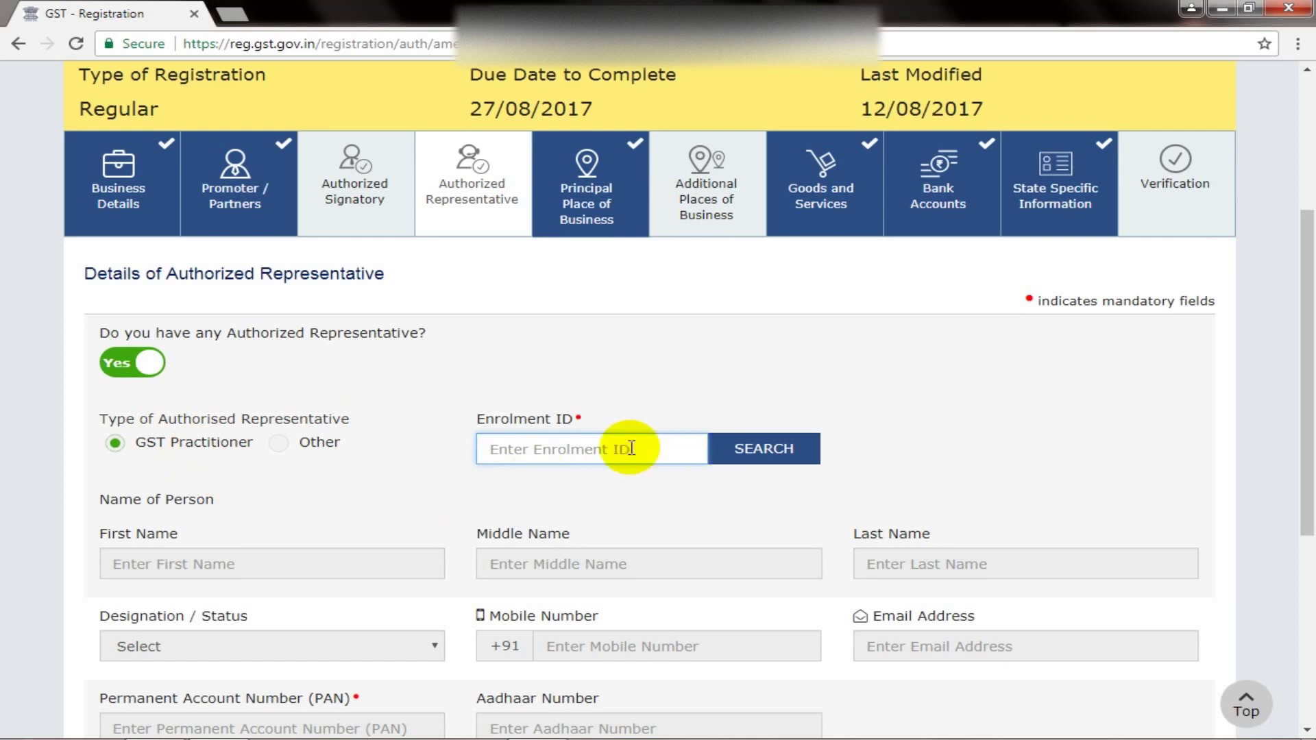
scroll(364, 622, down, 1)
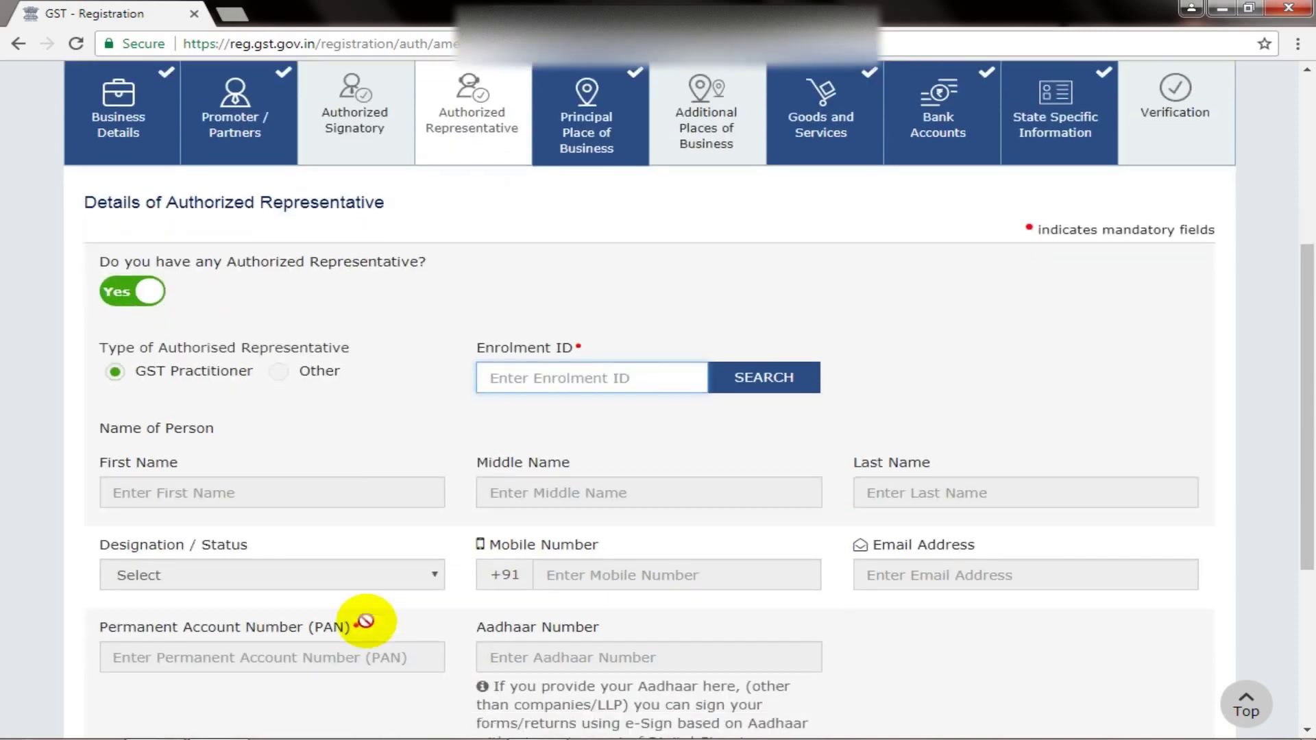
scroll(365, 621, down, 2)
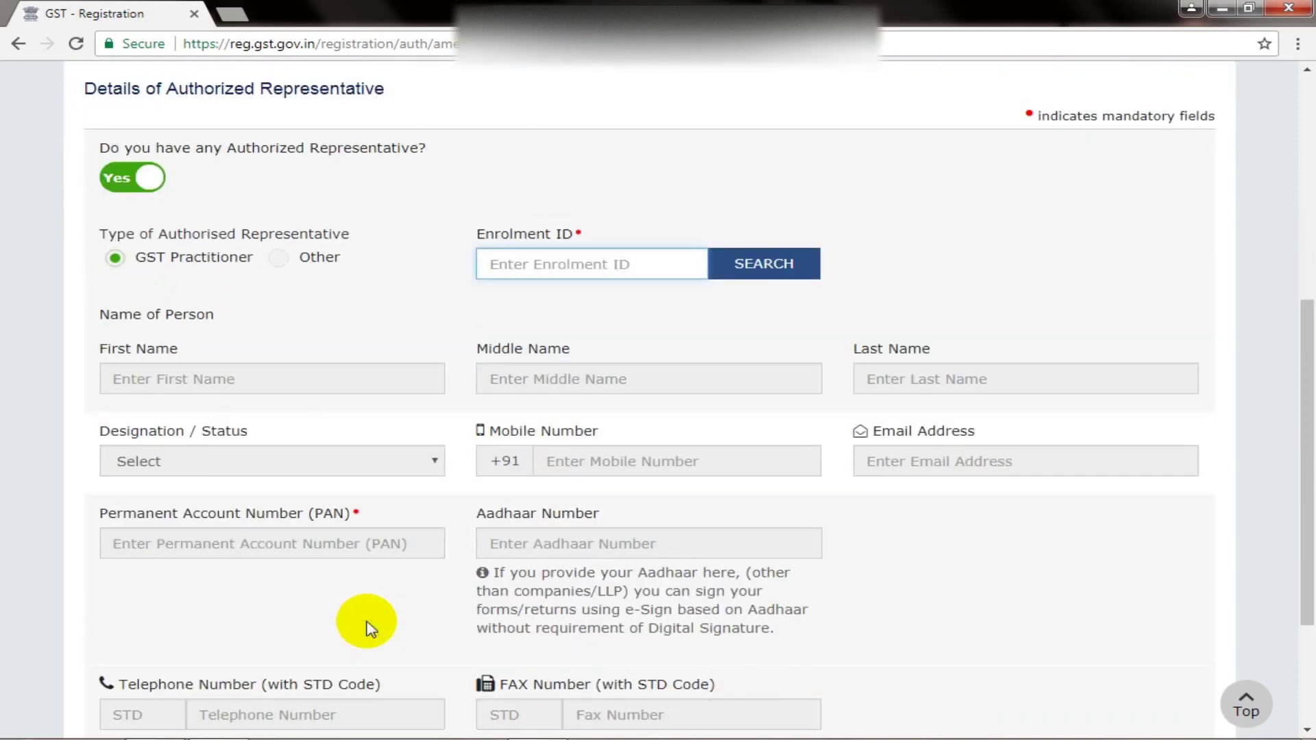
scroll(365, 621, down, 1)
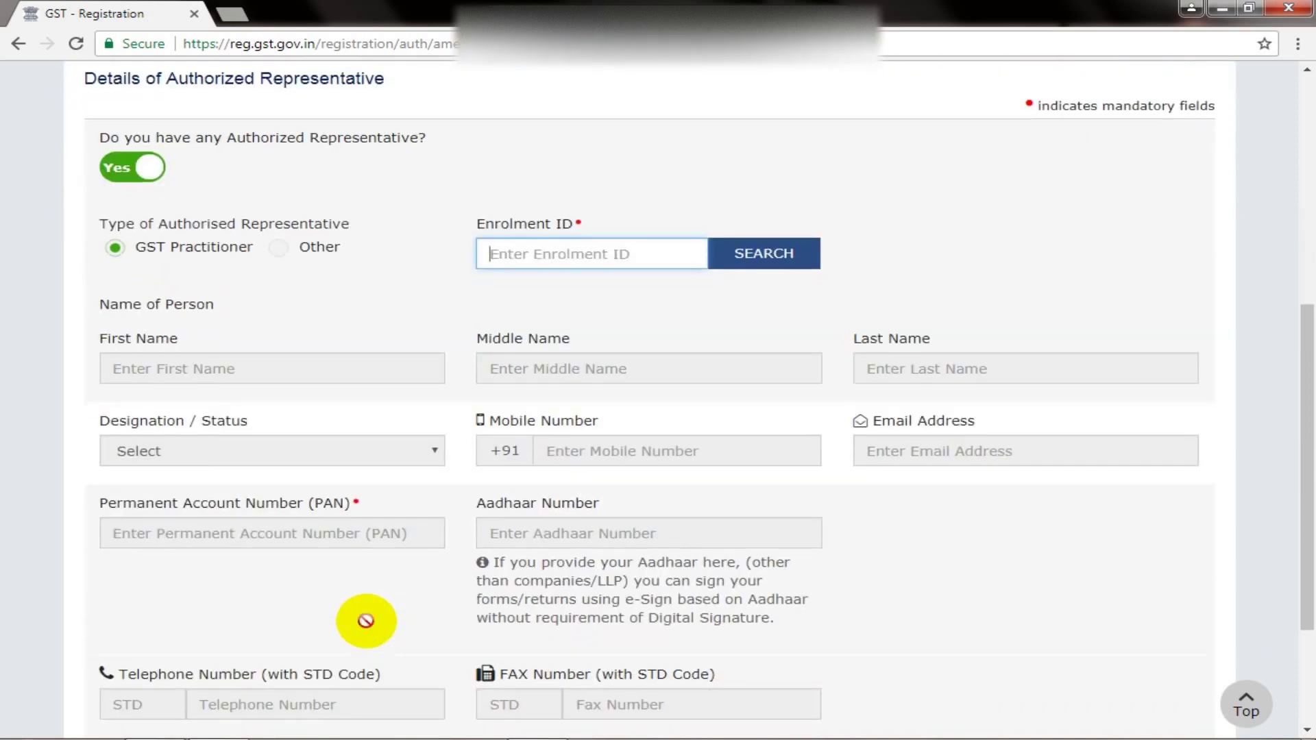
scroll(365, 621, down, 1)
scroll(361, 620, up, 4)
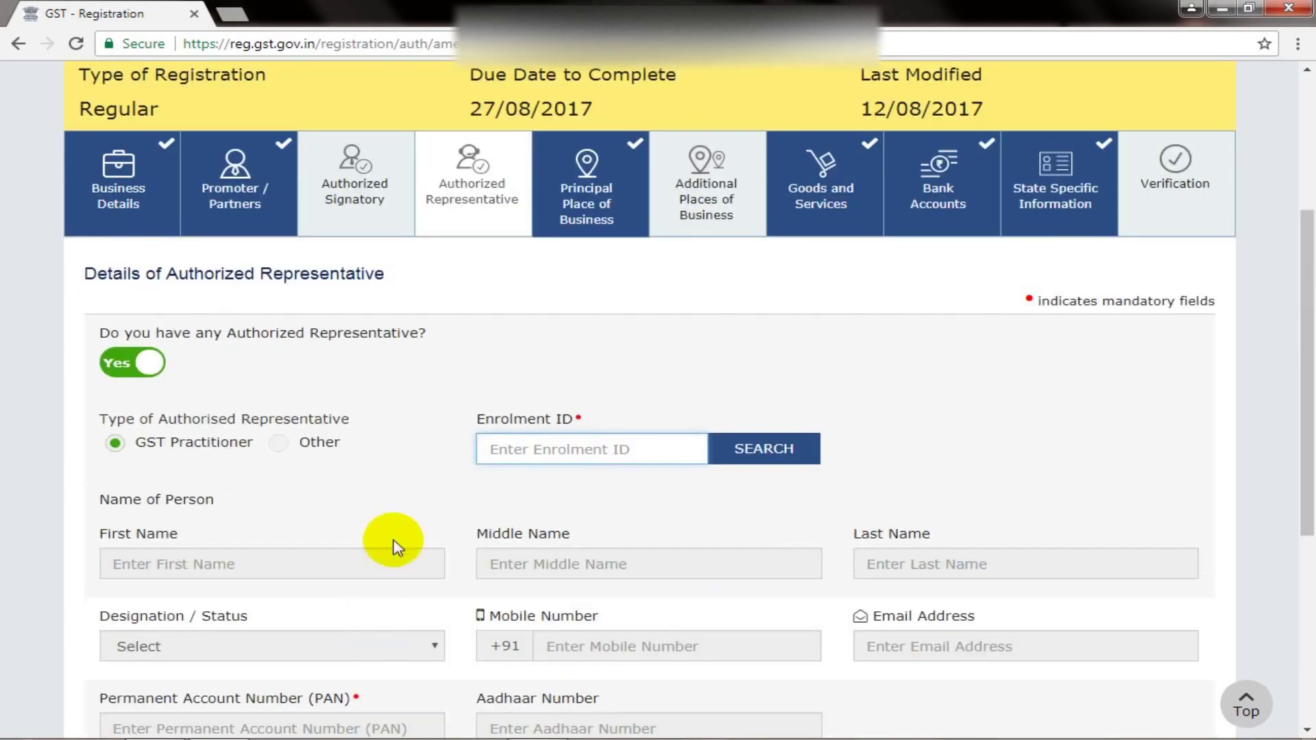
click(282, 453)
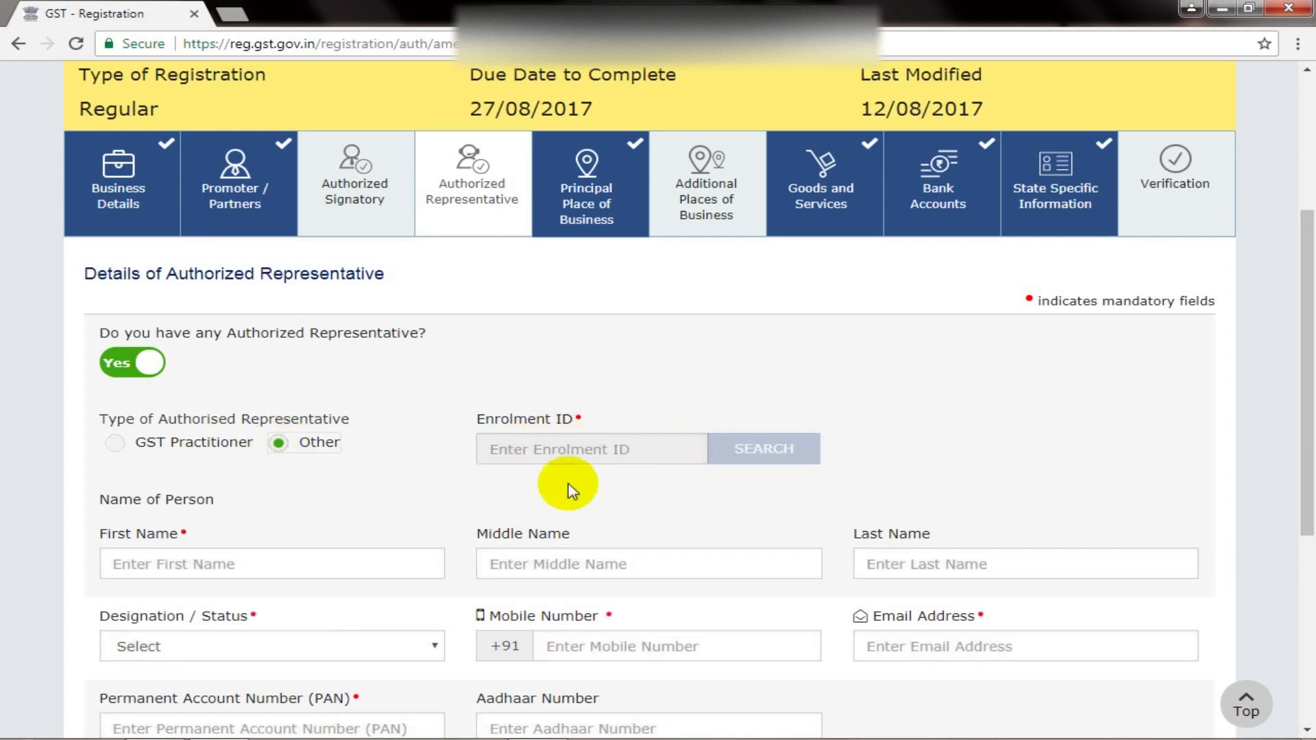
click(109, 442)
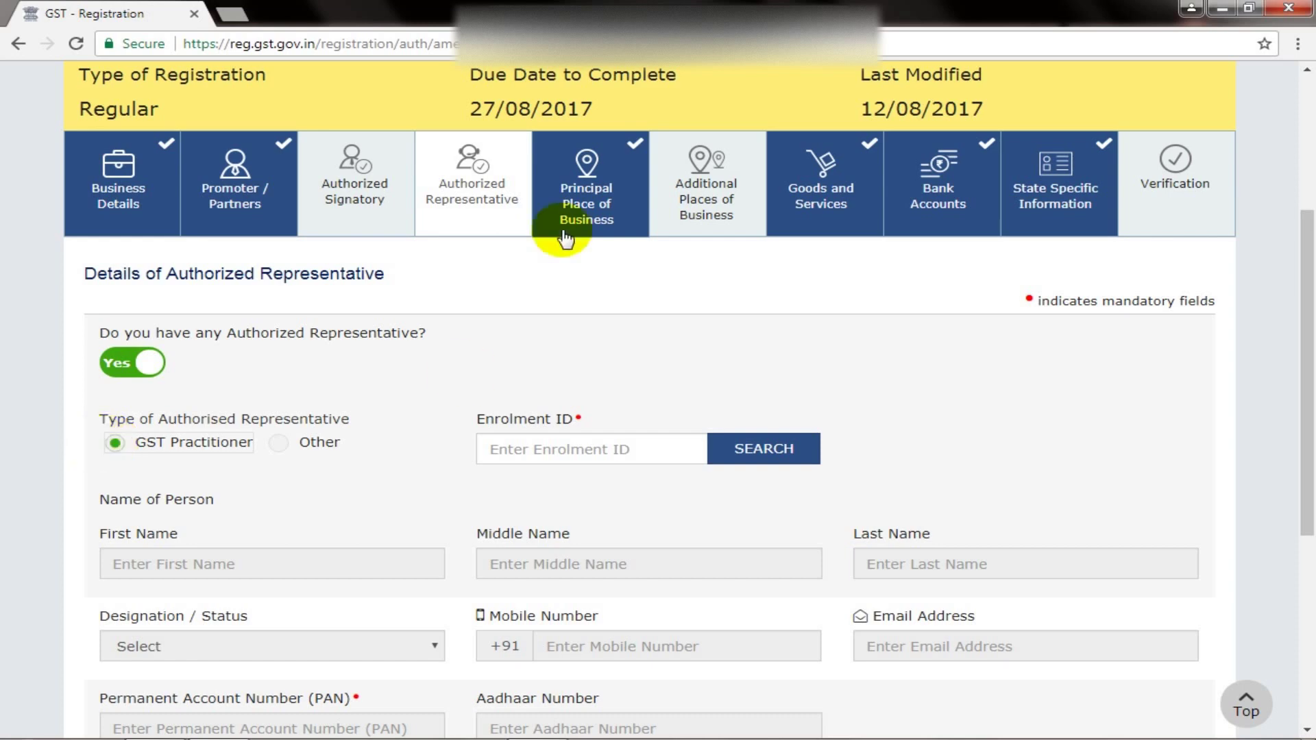
- Go to Principal Place of Business without saving the representative changes, and review its address, contact, possession and business activity details
click(593, 221)
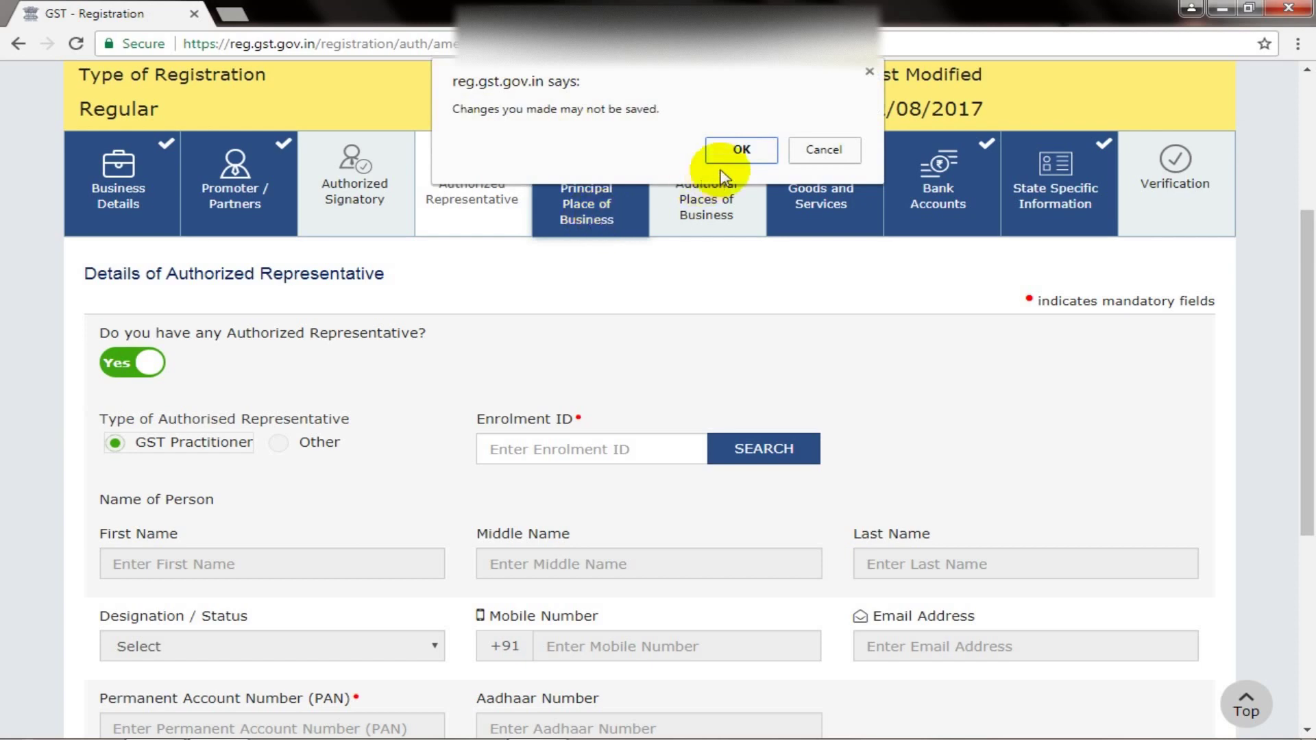
click(732, 152)
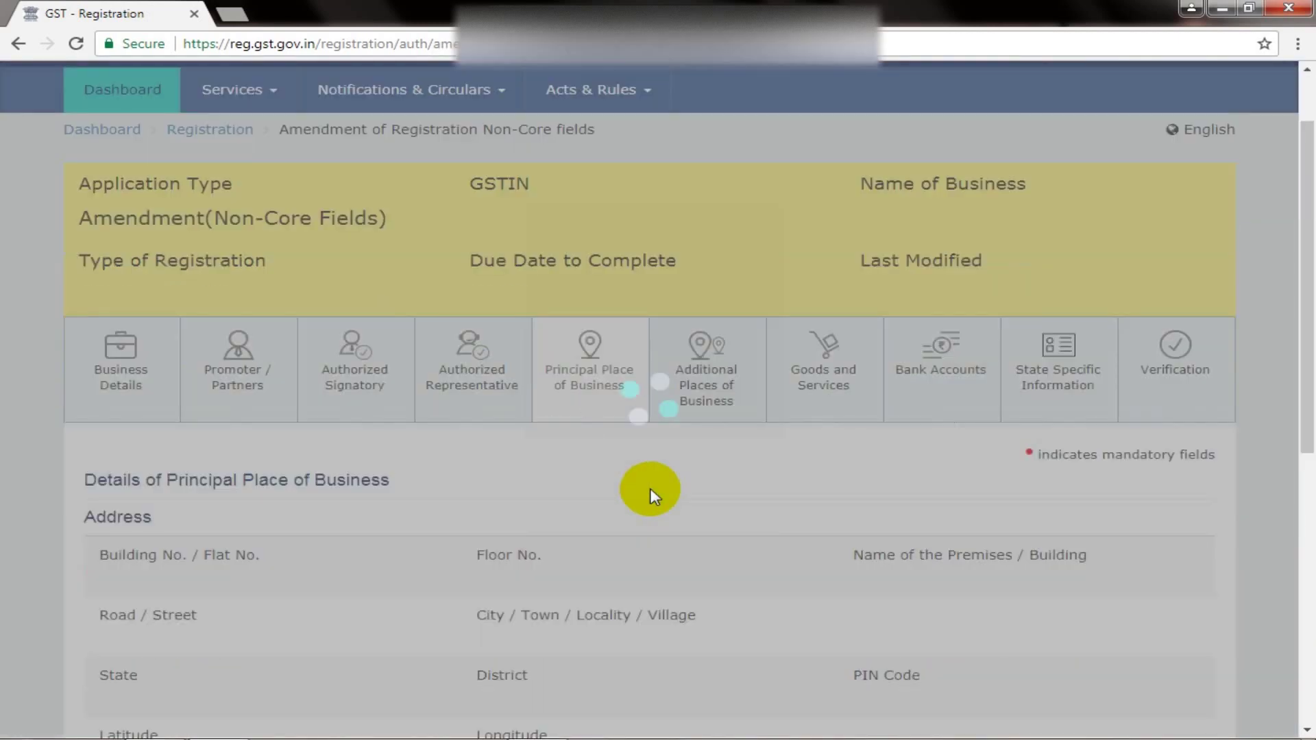
scroll(649, 487, down, 3)
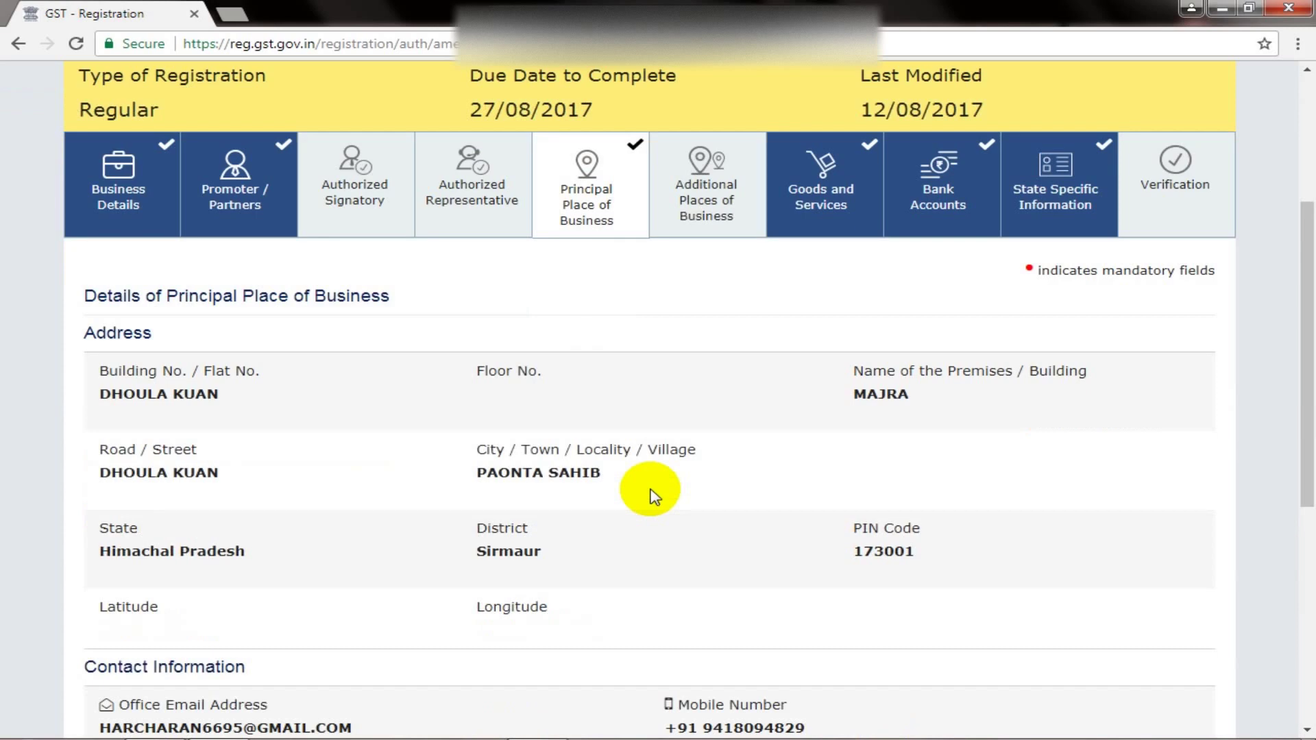
scroll(649, 492, down, 2)
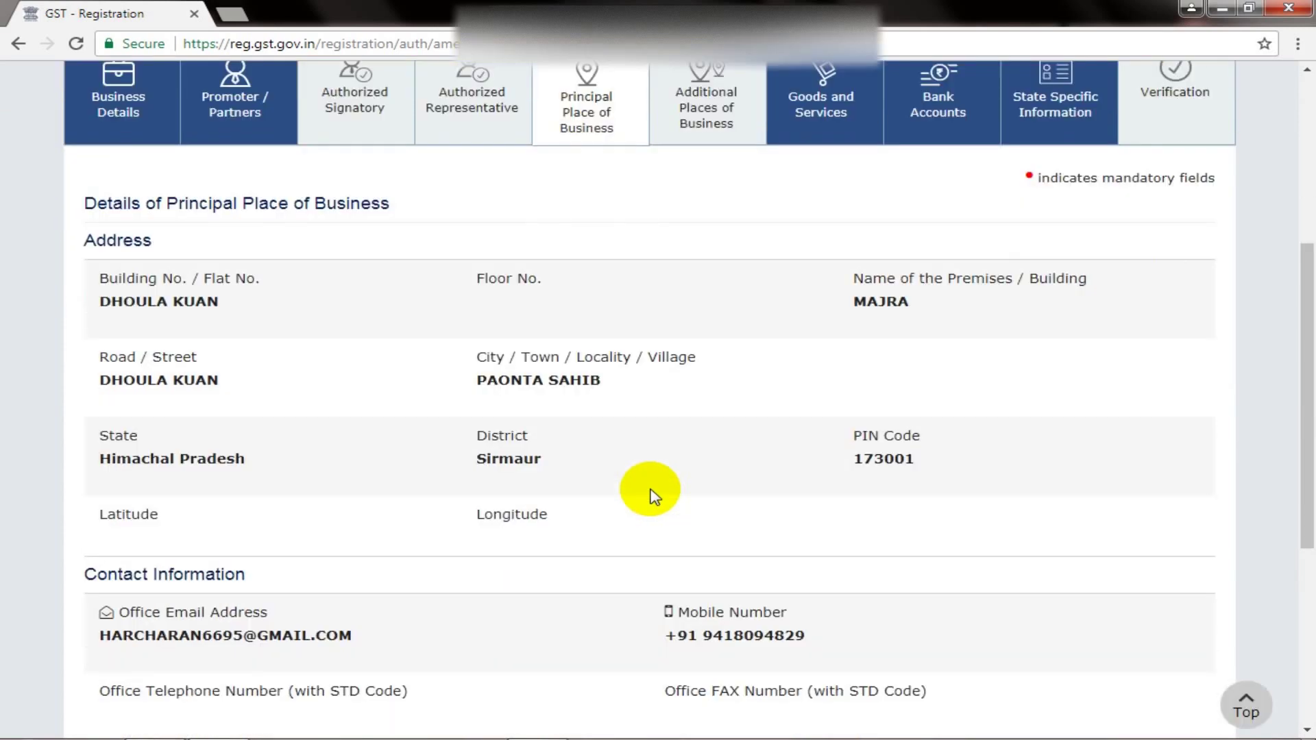
scroll(649, 492, down, 4)
scroll(651, 495, down, 2)
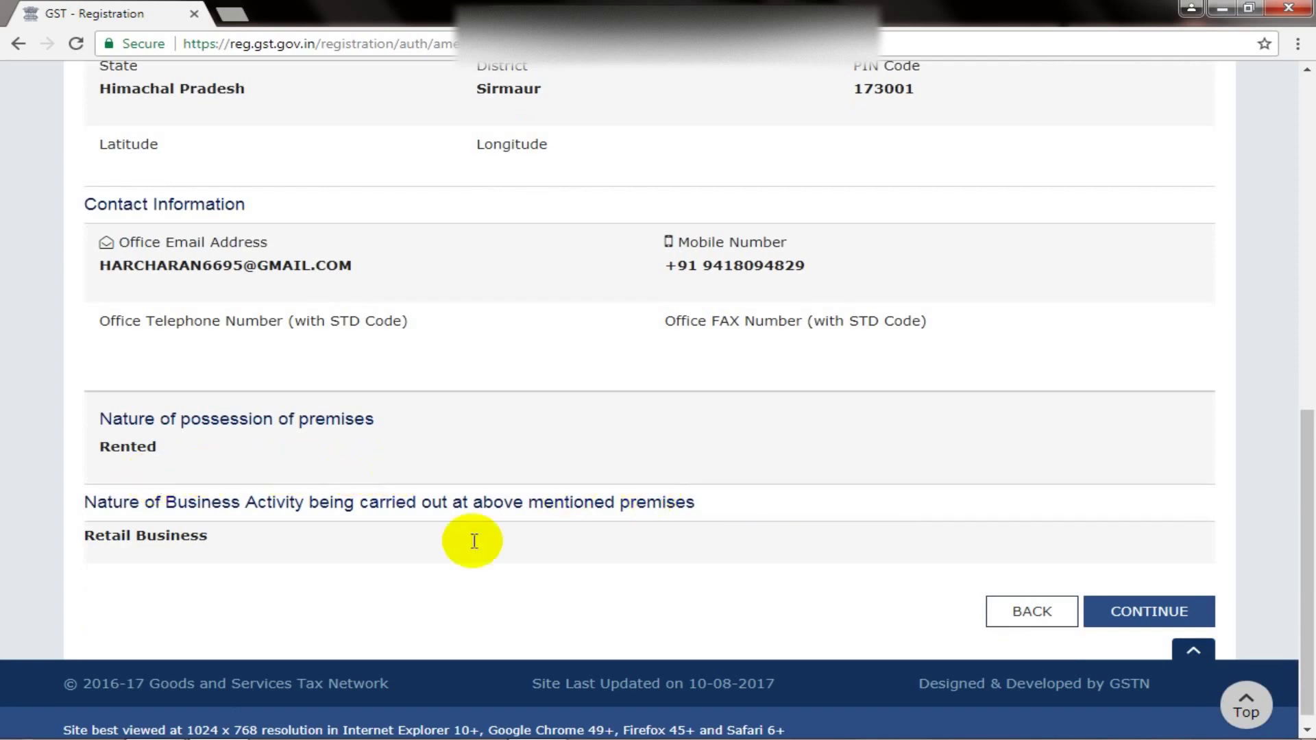
- View the Additional Places of Business section
scroll(542, 589, up, 5)
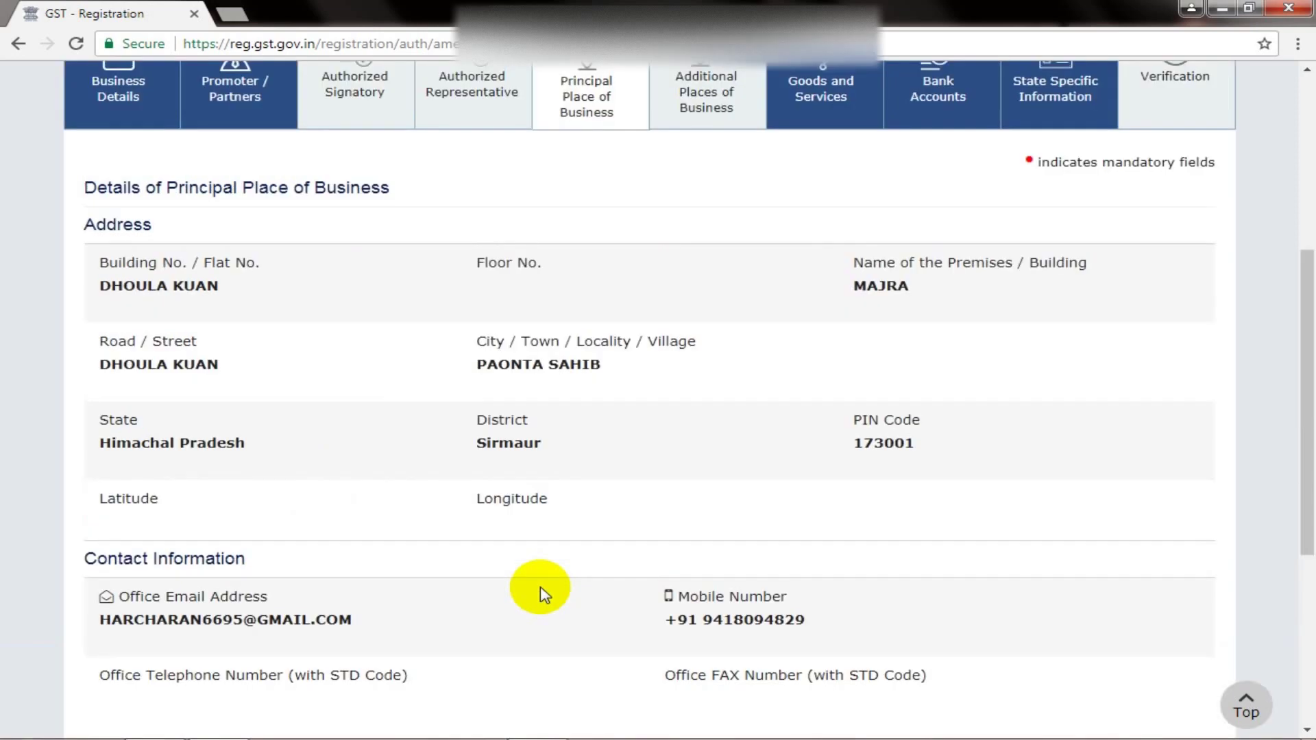
scroll(541, 589, up, 5)
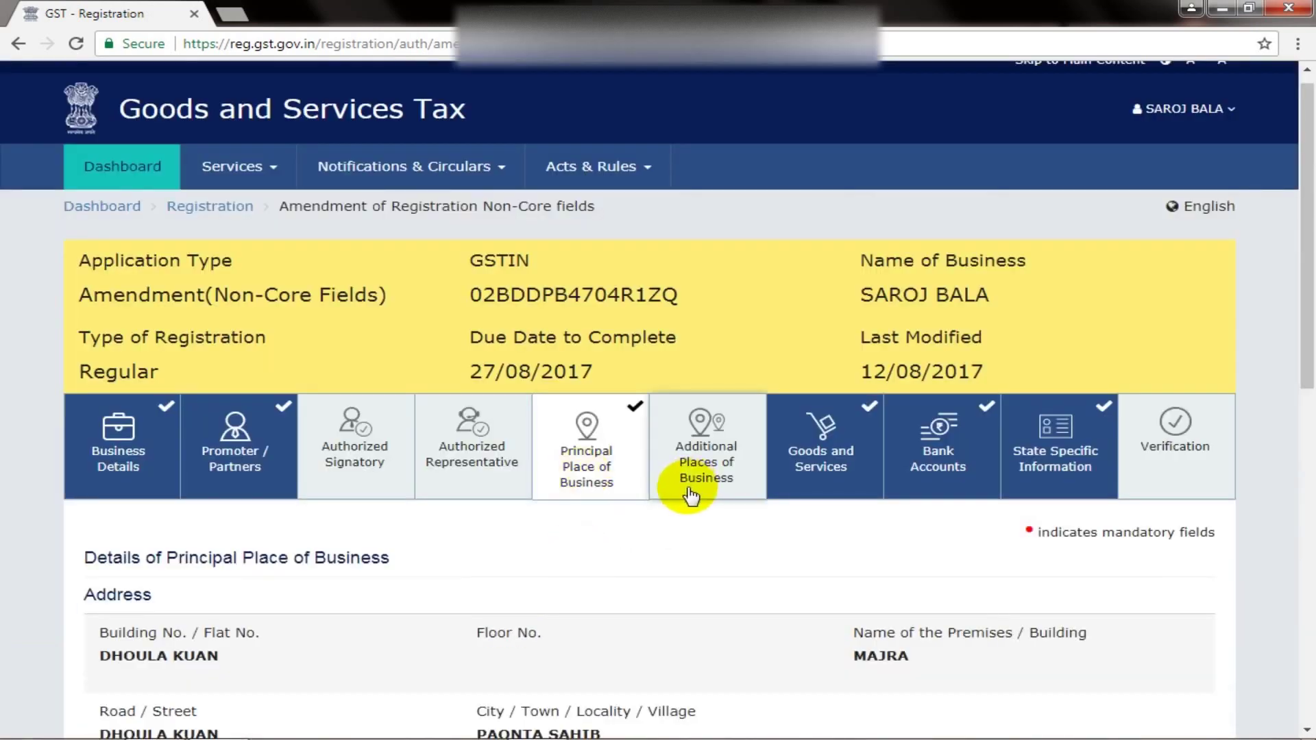
click(697, 485)
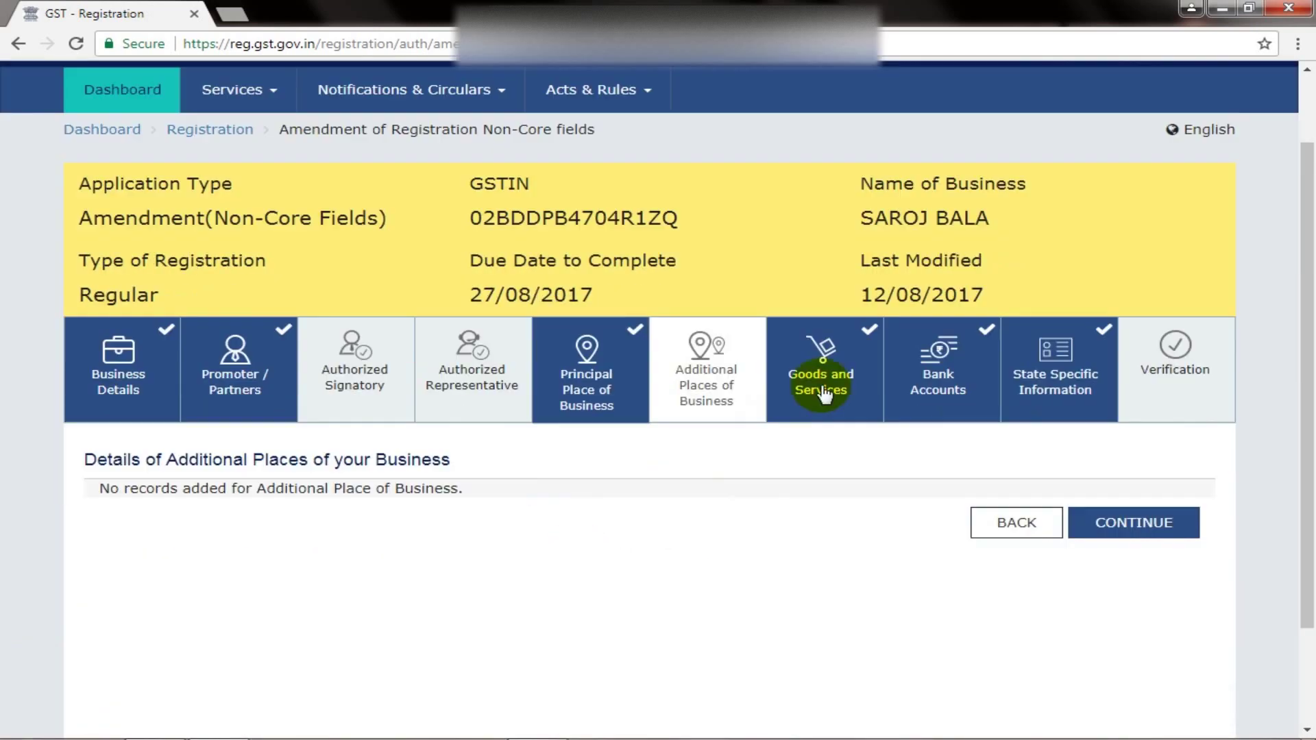
- Open the Goods and Services section and review the list of goods supplied by the business
click(824, 387)
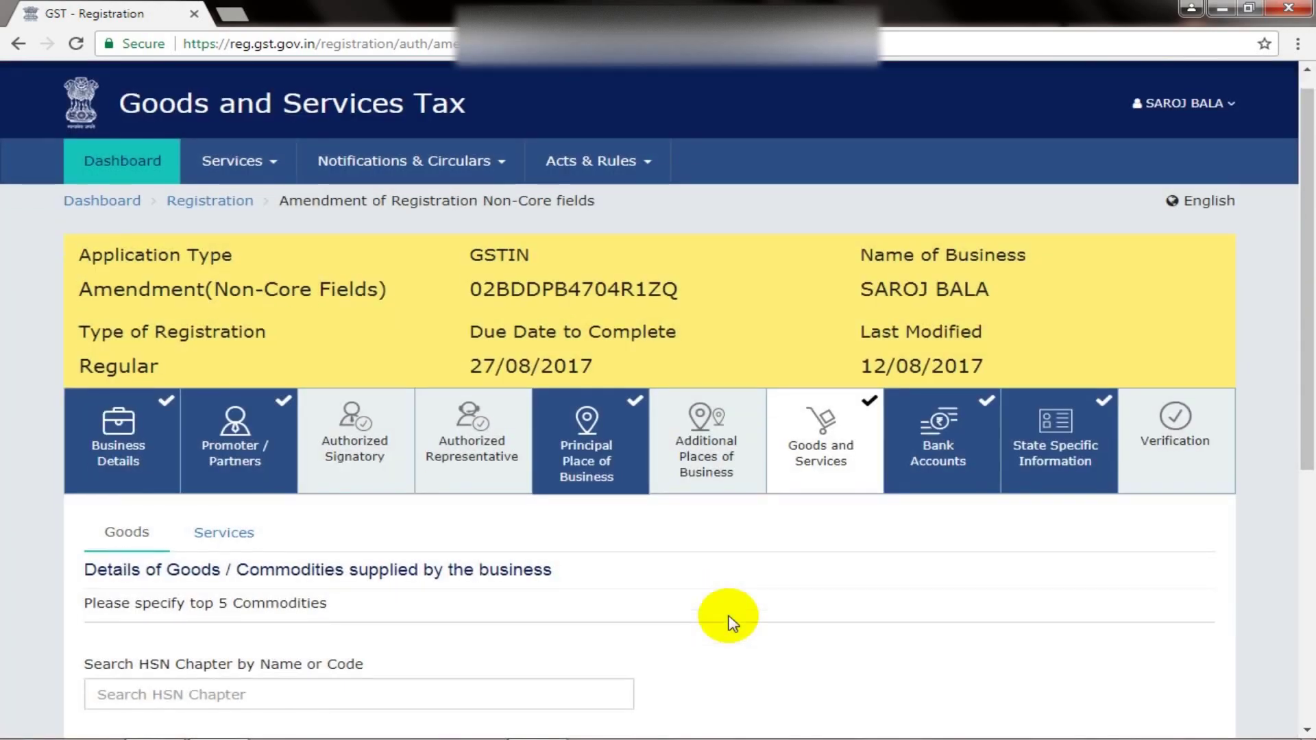
scroll(730, 622, down, 4)
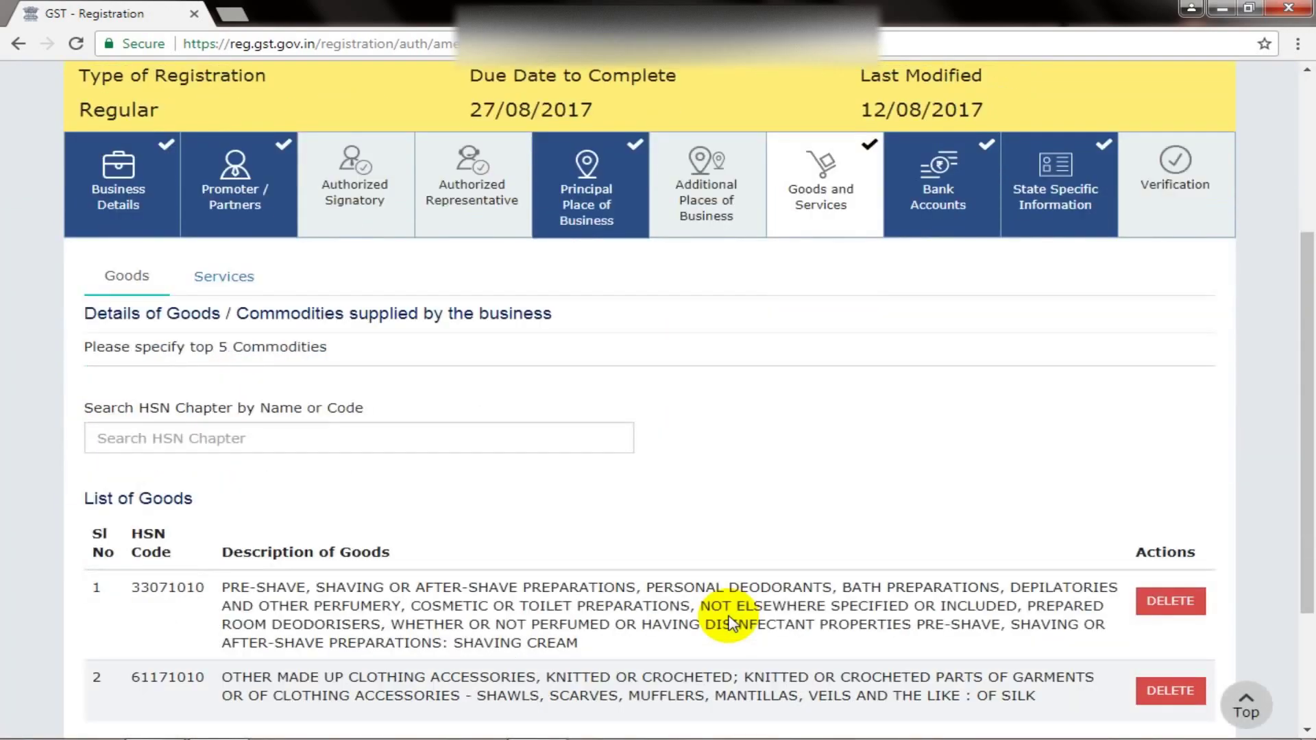
scroll(729, 622, down, 1)
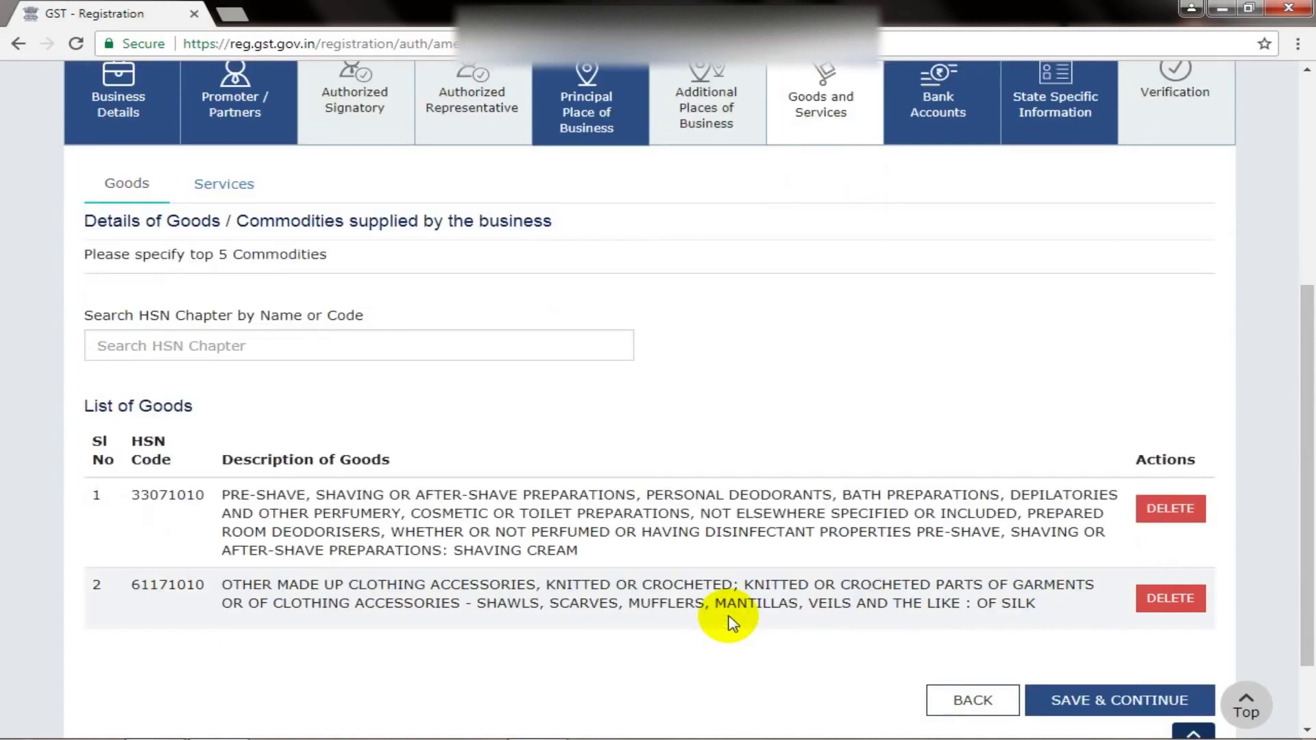
- Search the HSN chapters for 9025 and add the thermometers and pyrometers entry to the list of goods
scroll(728, 622, up, 1)
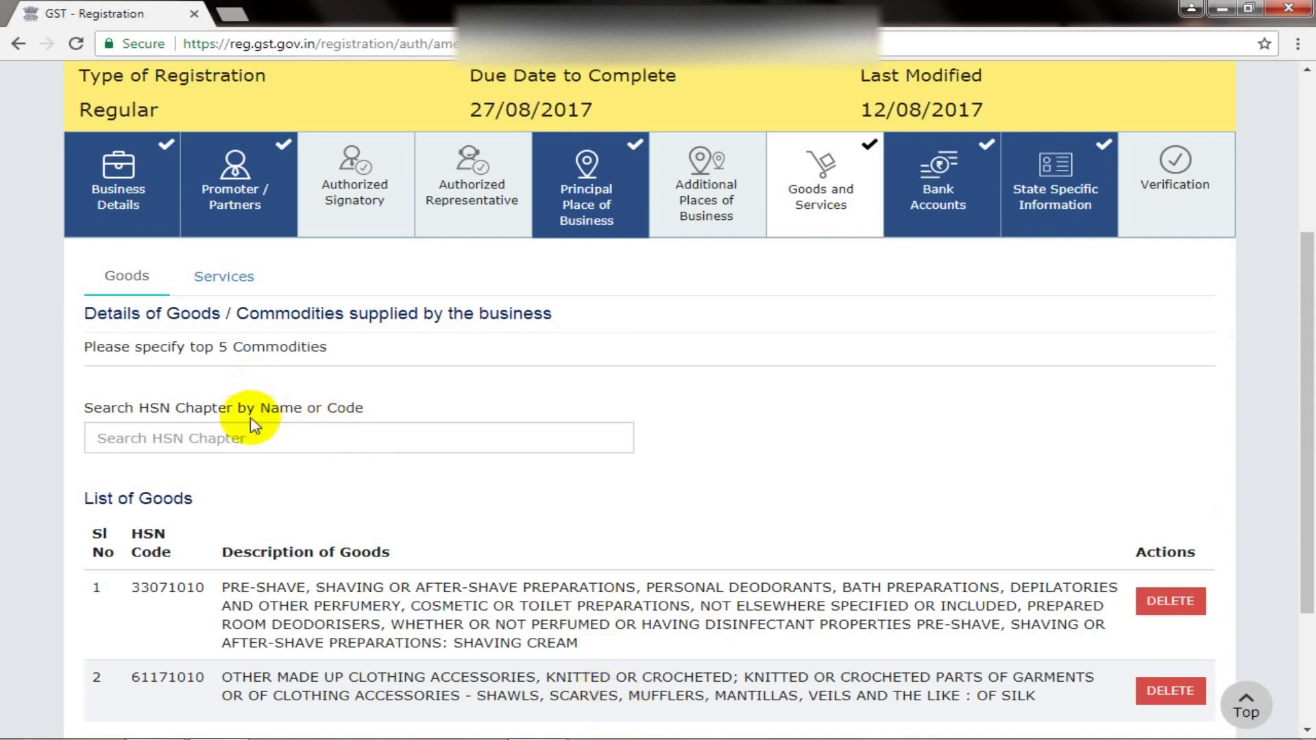
click(248, 446)
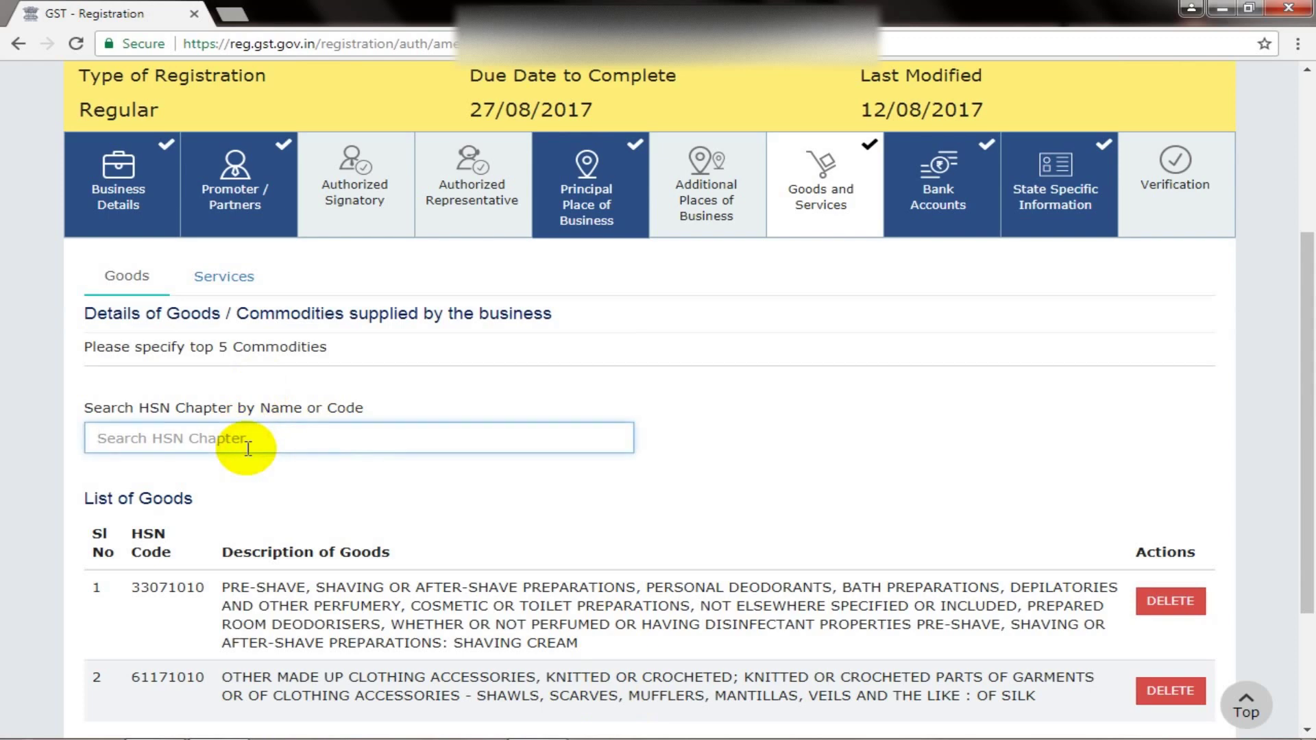
text(9025)
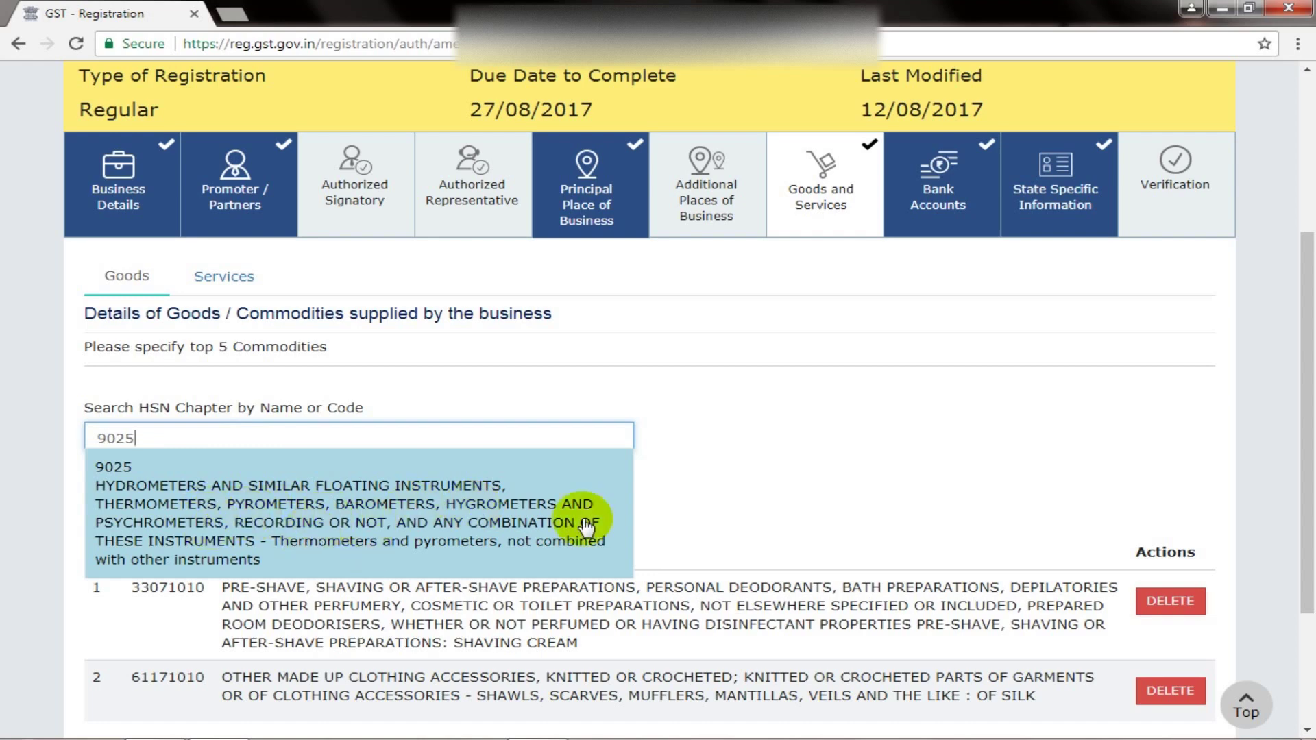
click(541, 519)
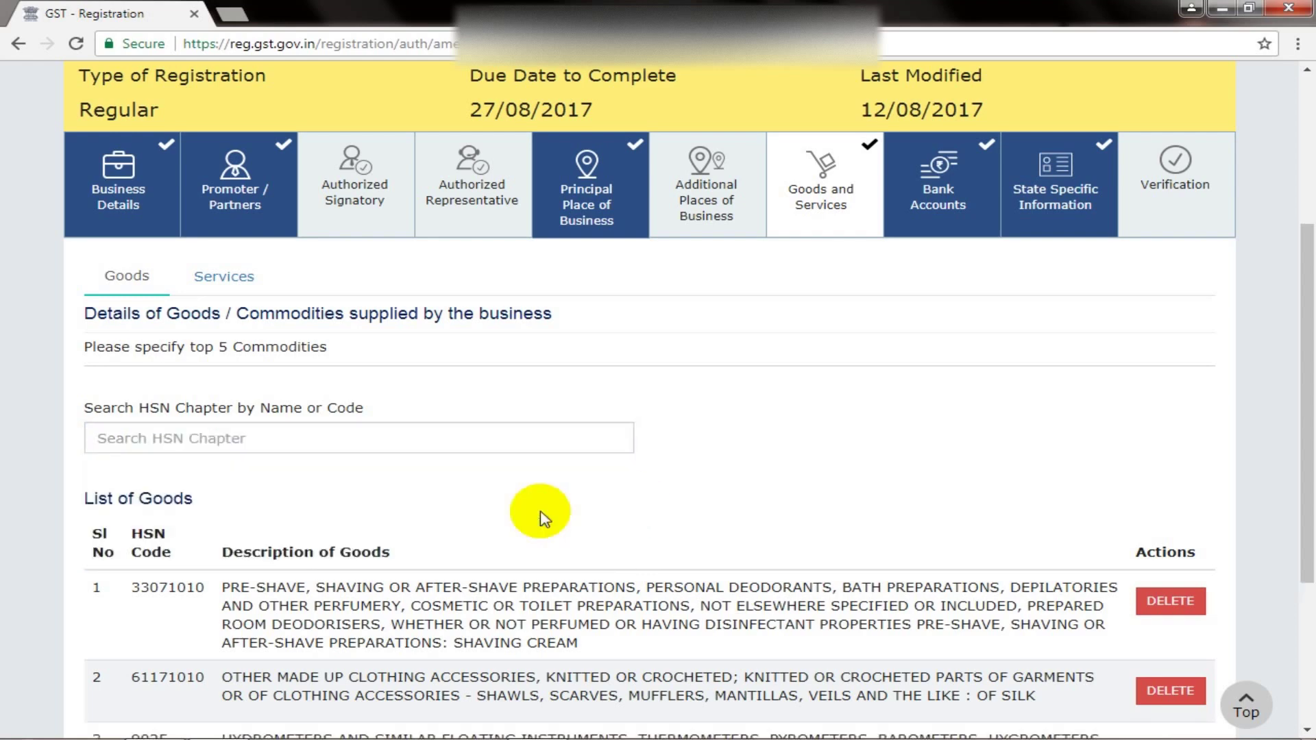
- Delete the HSN 9025 entry from the list of goods and confirm the removal
scroll(541, 514, down, 4)
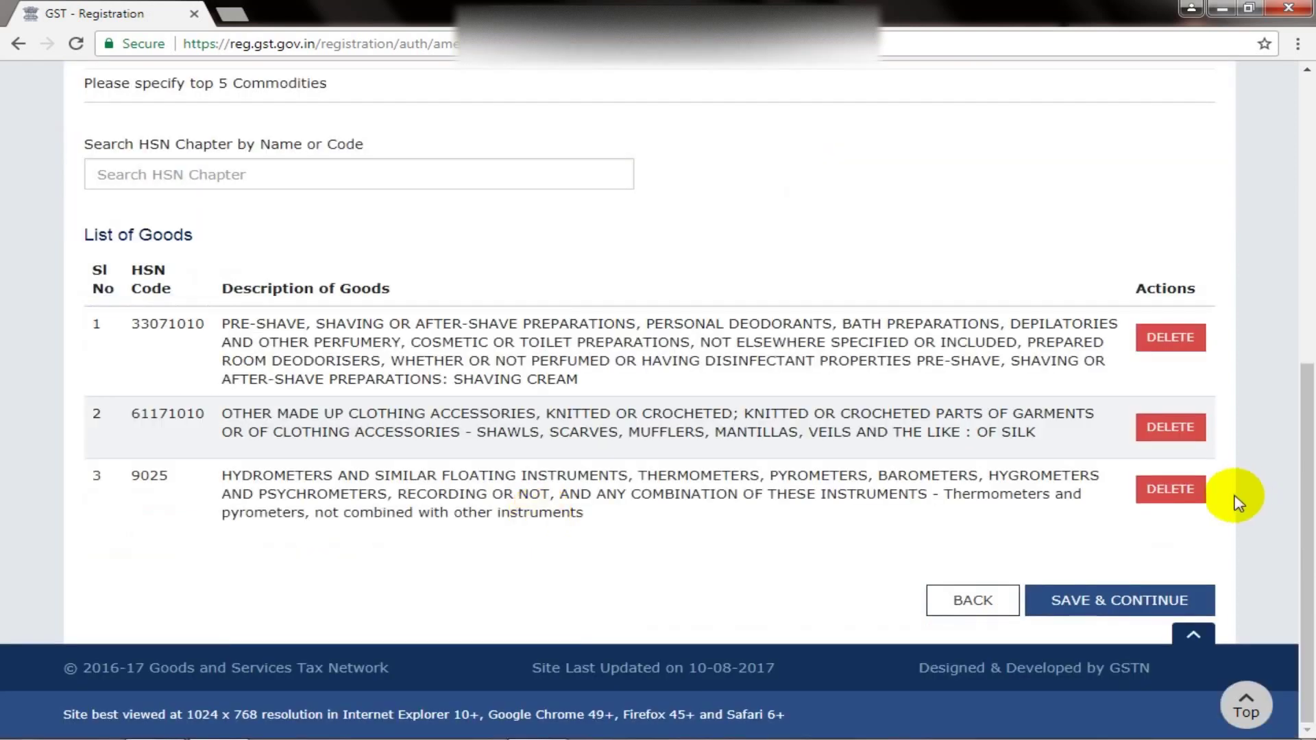
click(1177, 497)
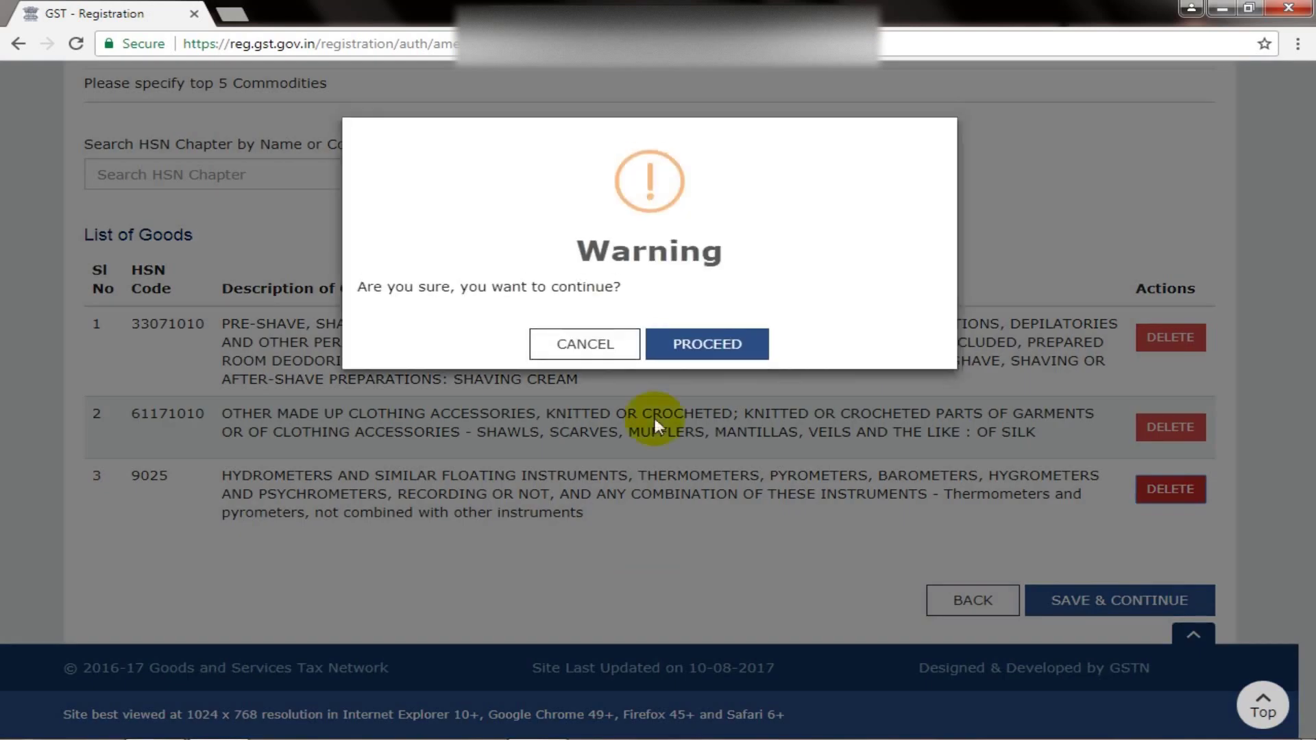
click(694, 361)
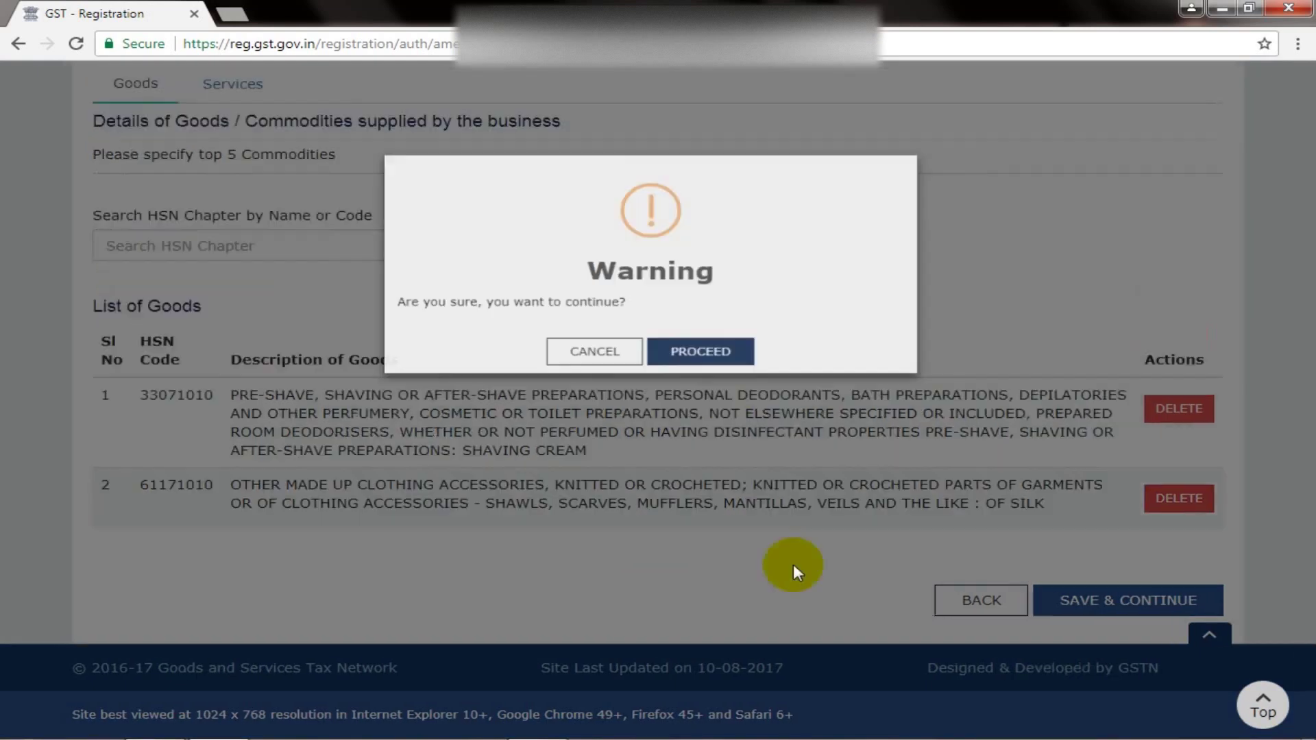
scroll(795, 571, up, 3)
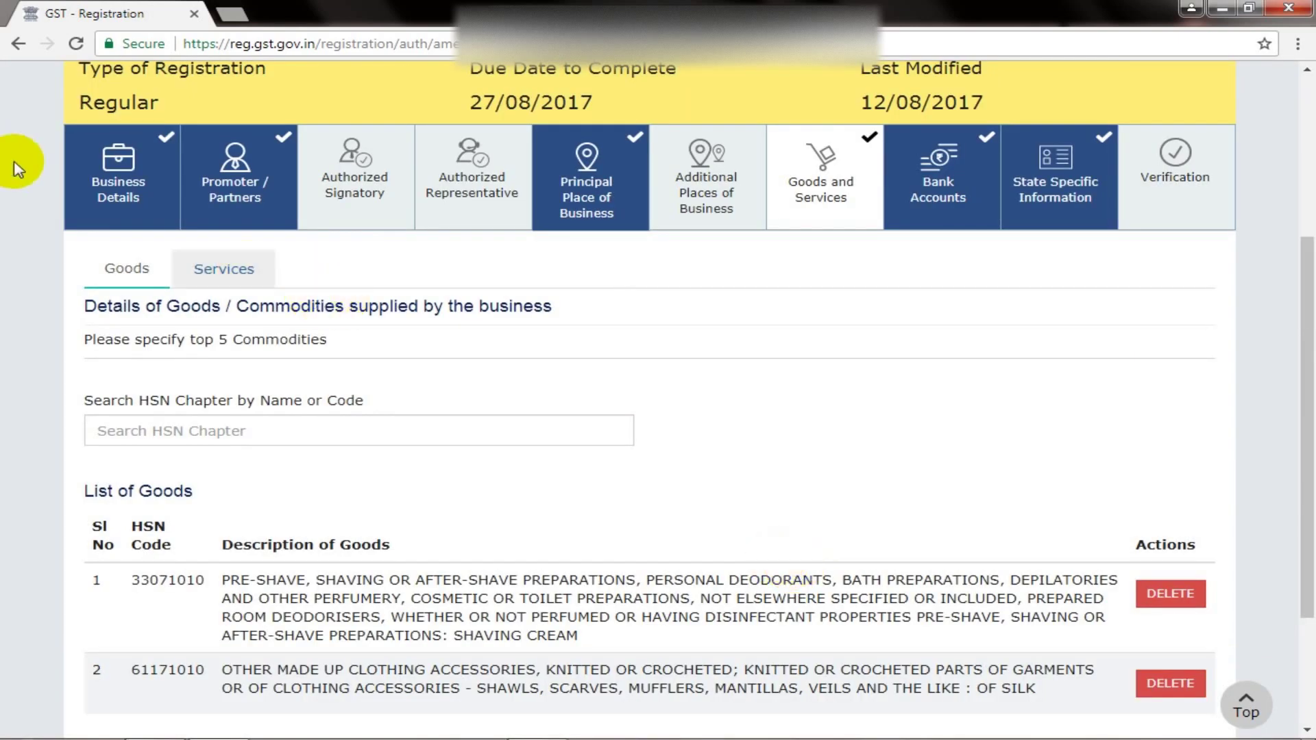
- Open the services offered by the business and search the service codes for "rent", then by the letter "r"
click(234, 270)
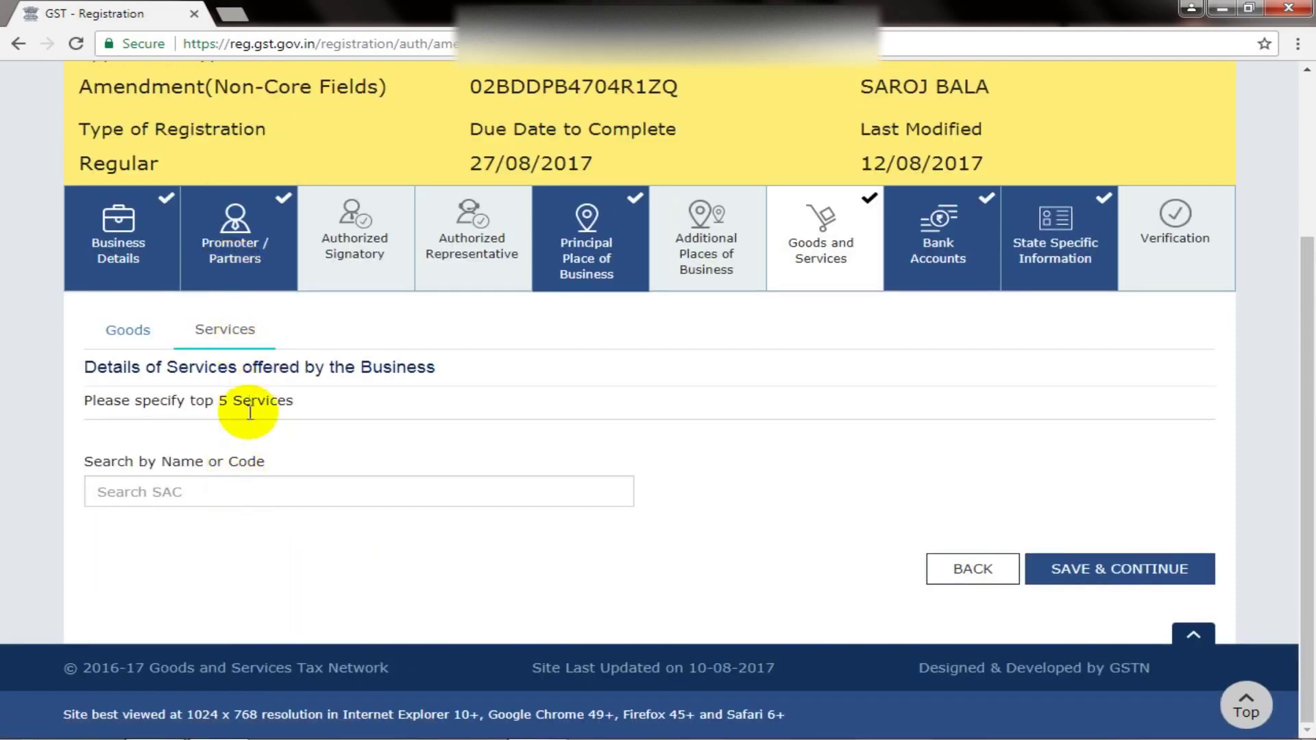
click(238, 503)
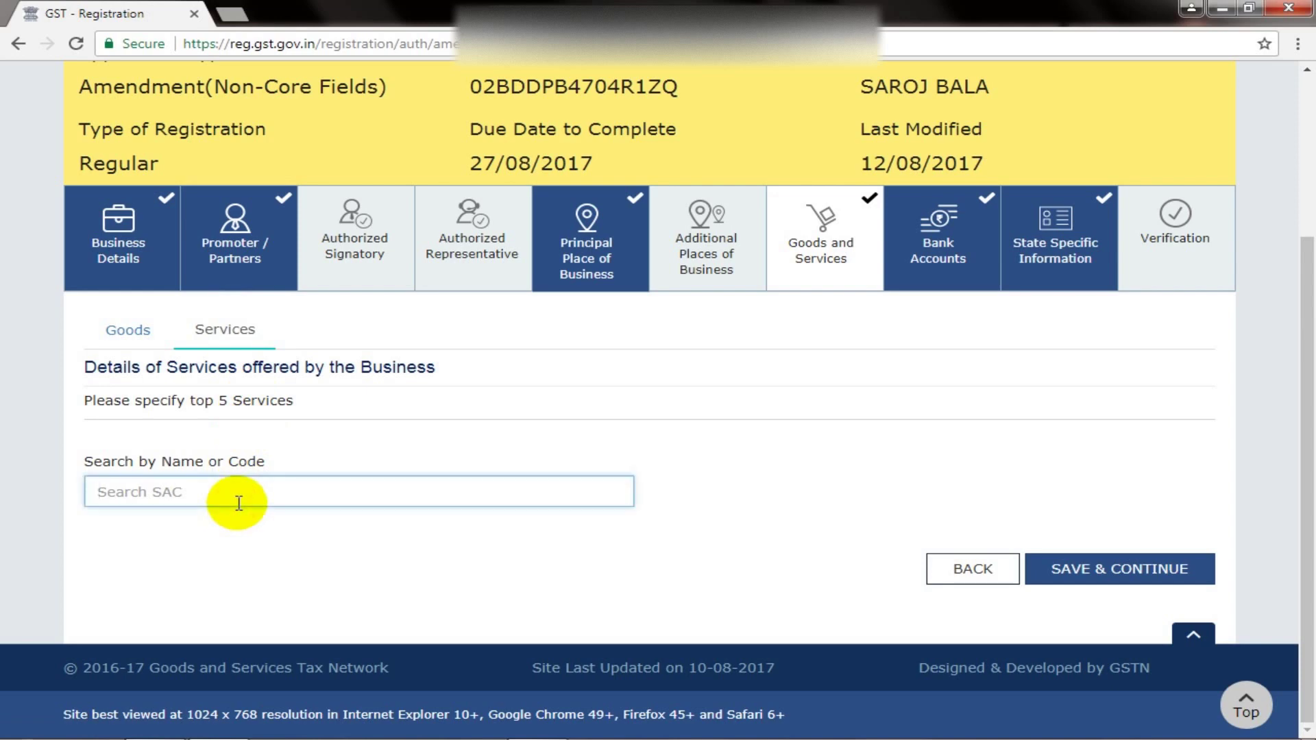
text(rent)
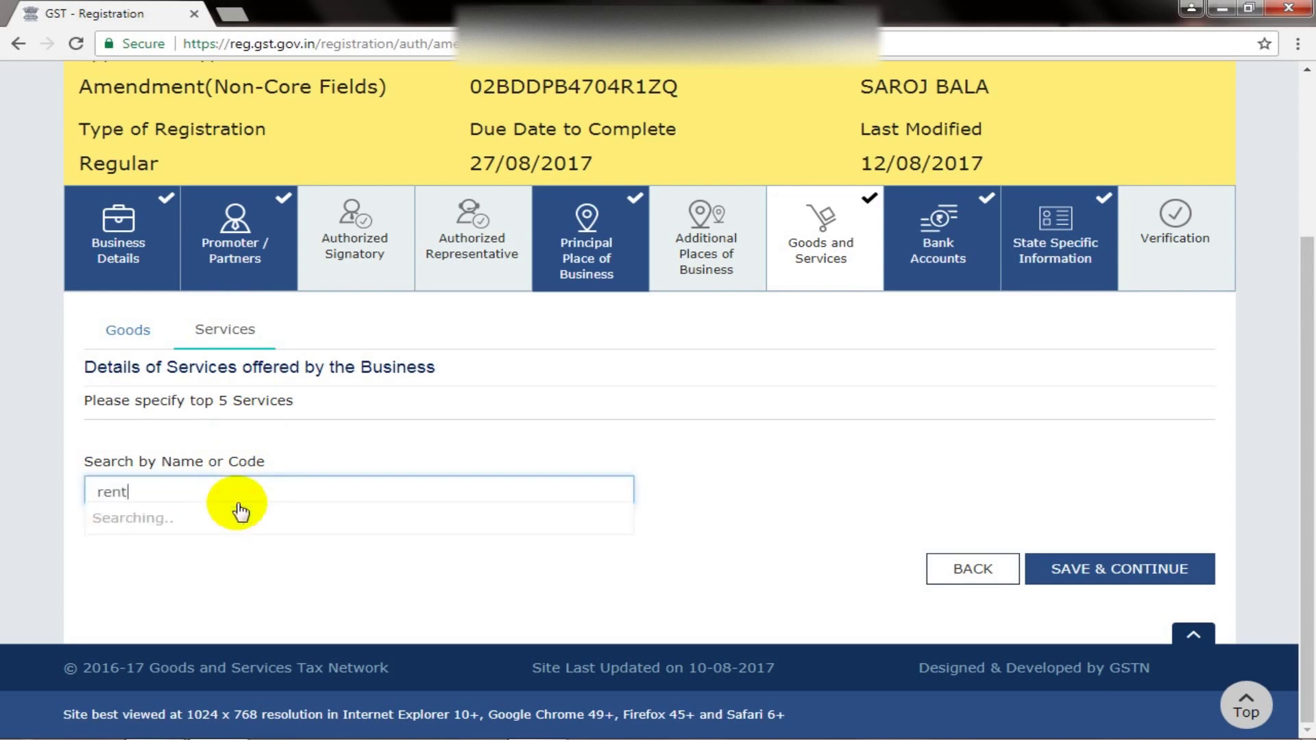
key(BackSpace)
key(BackSpace)
key(BackSpace)
key(BackSpace)
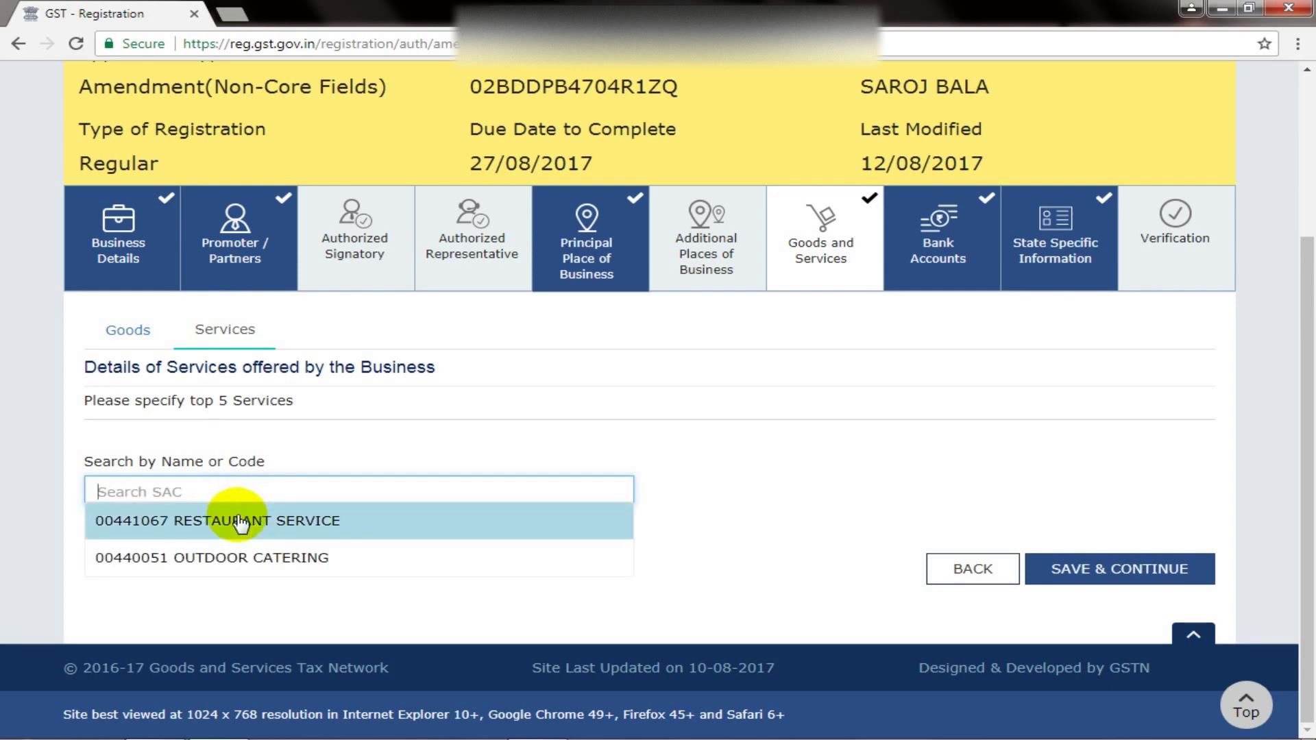
text(r)
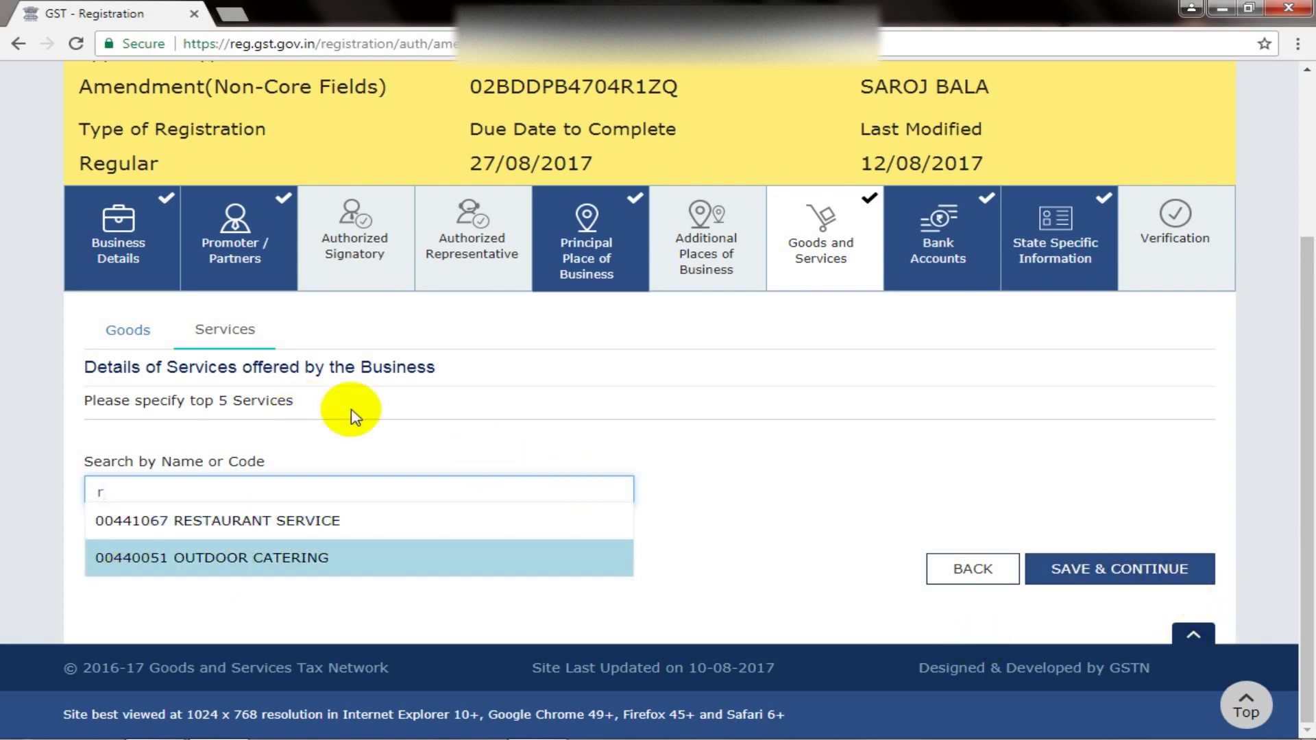
click(684, 303)
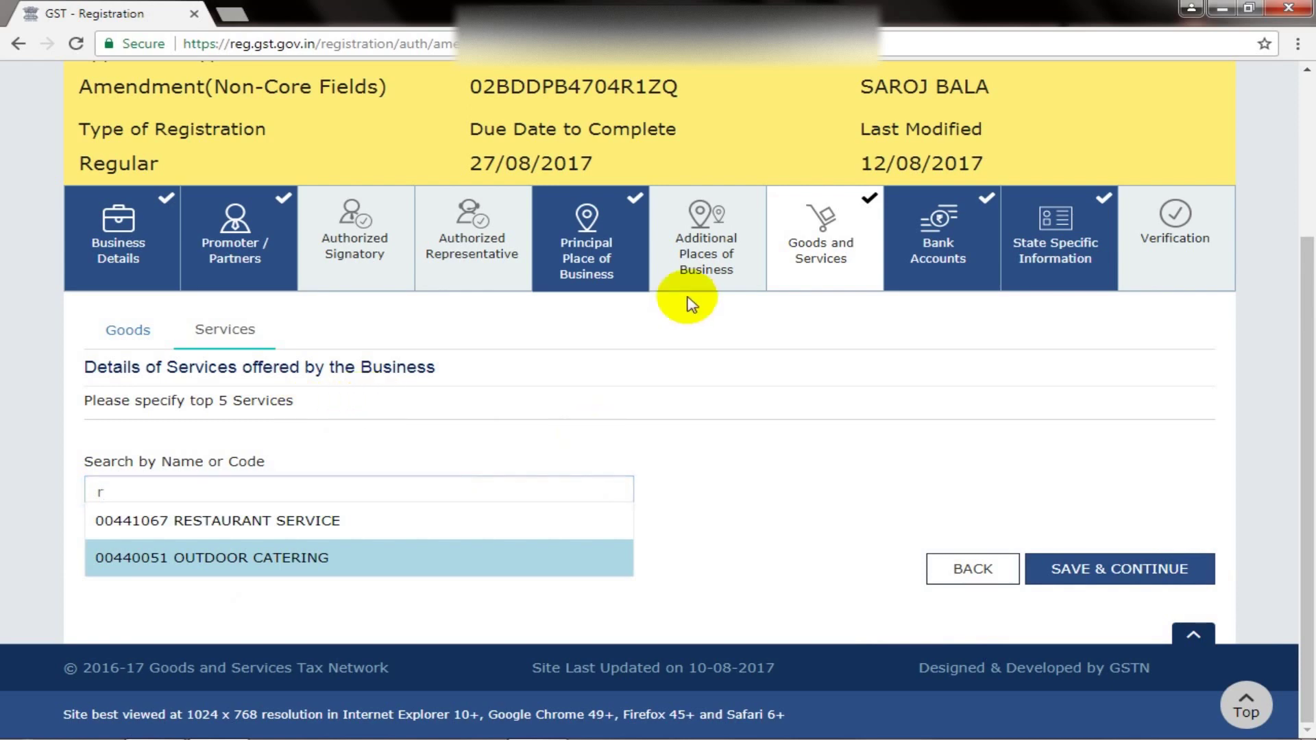
- Open the Bank Accounts section, accepting that unsaved changes are discarded, and review the listed account
click(936, 263)
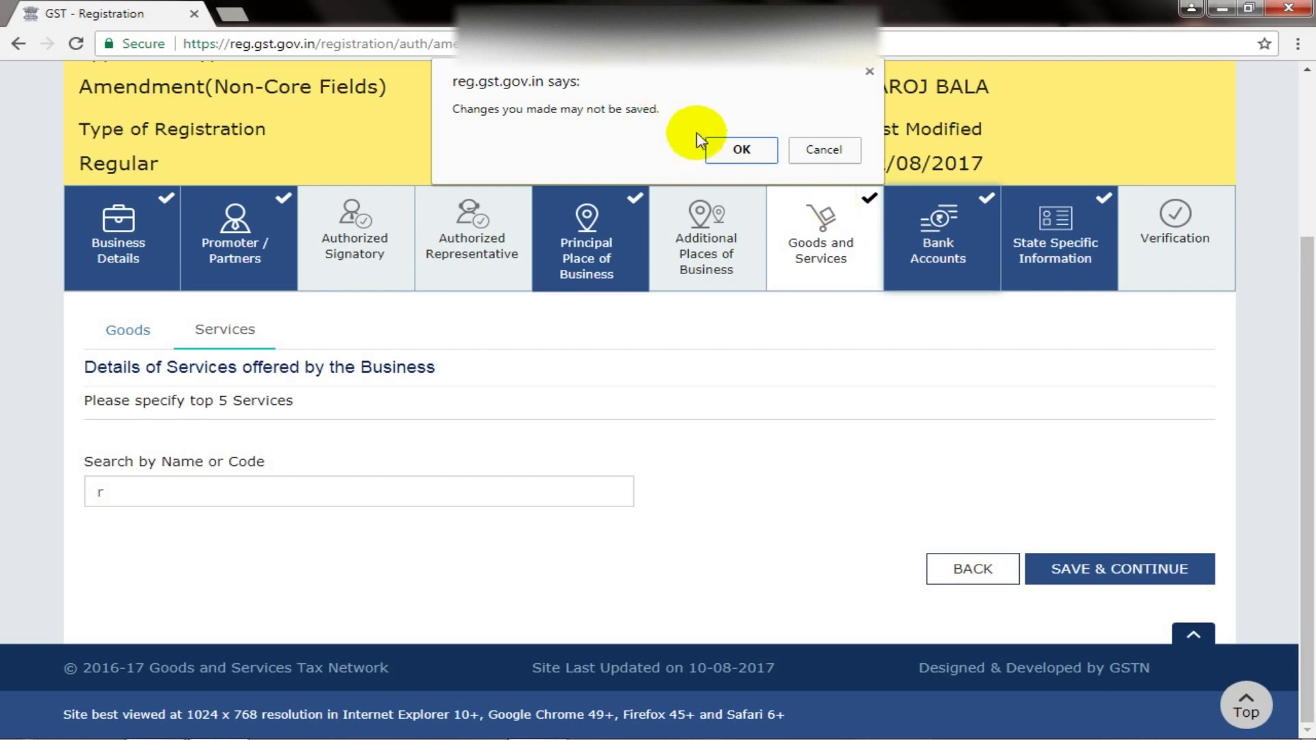
click(732, 157)
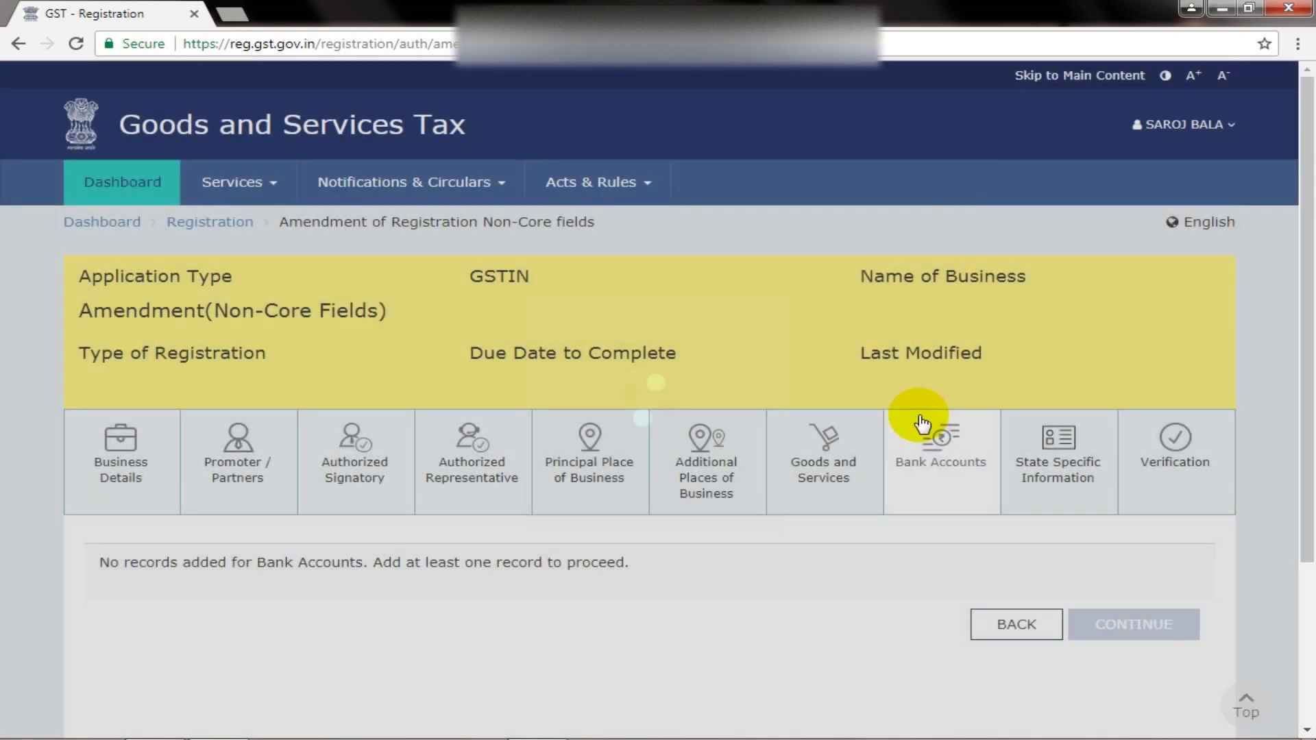
scroll(922, 423, down, 2)
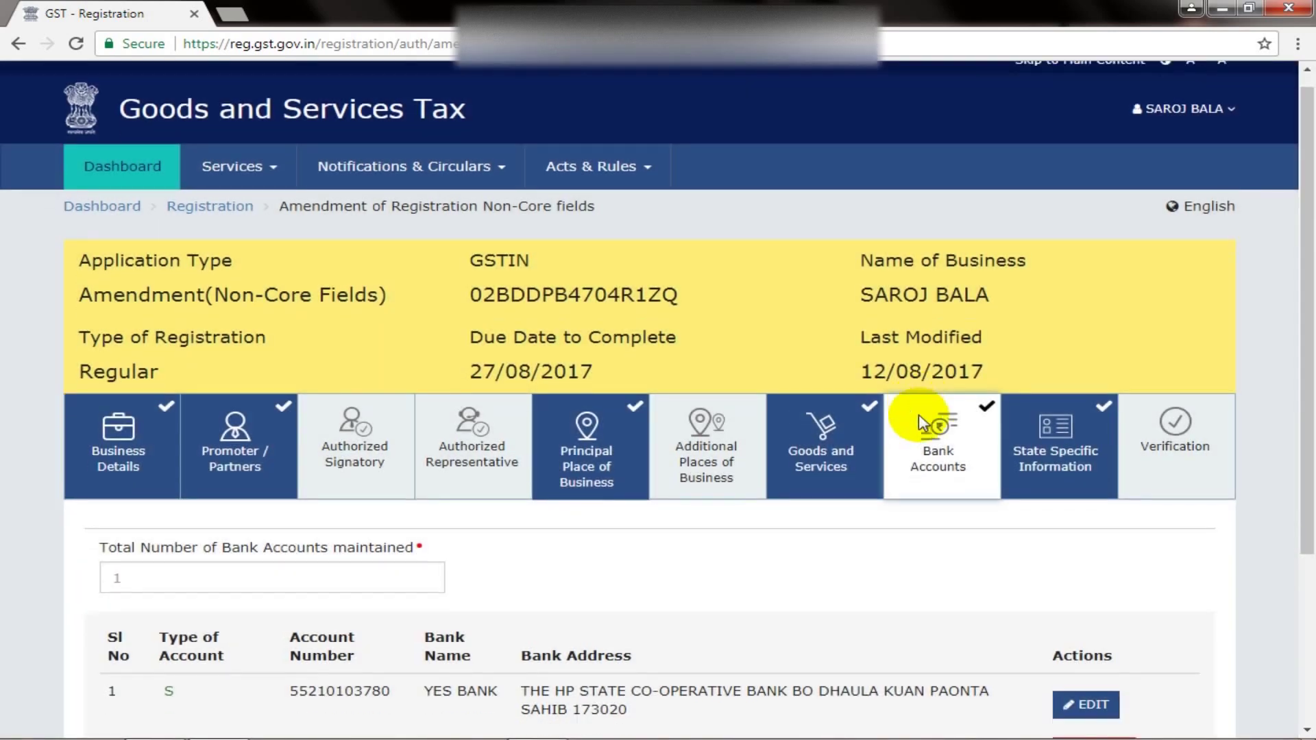
scroll(921, 422, down, 2)
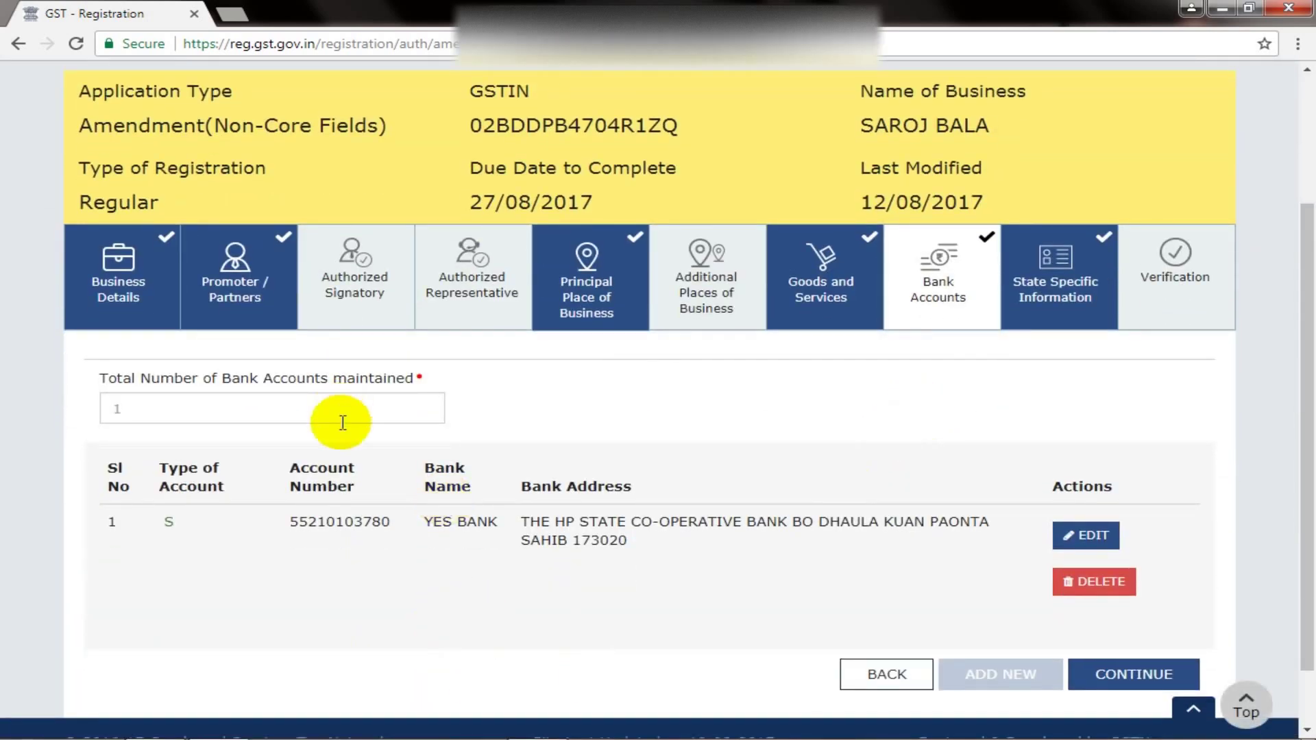
- Set the total number of bank accounts maintained to 2
click(152, 411)
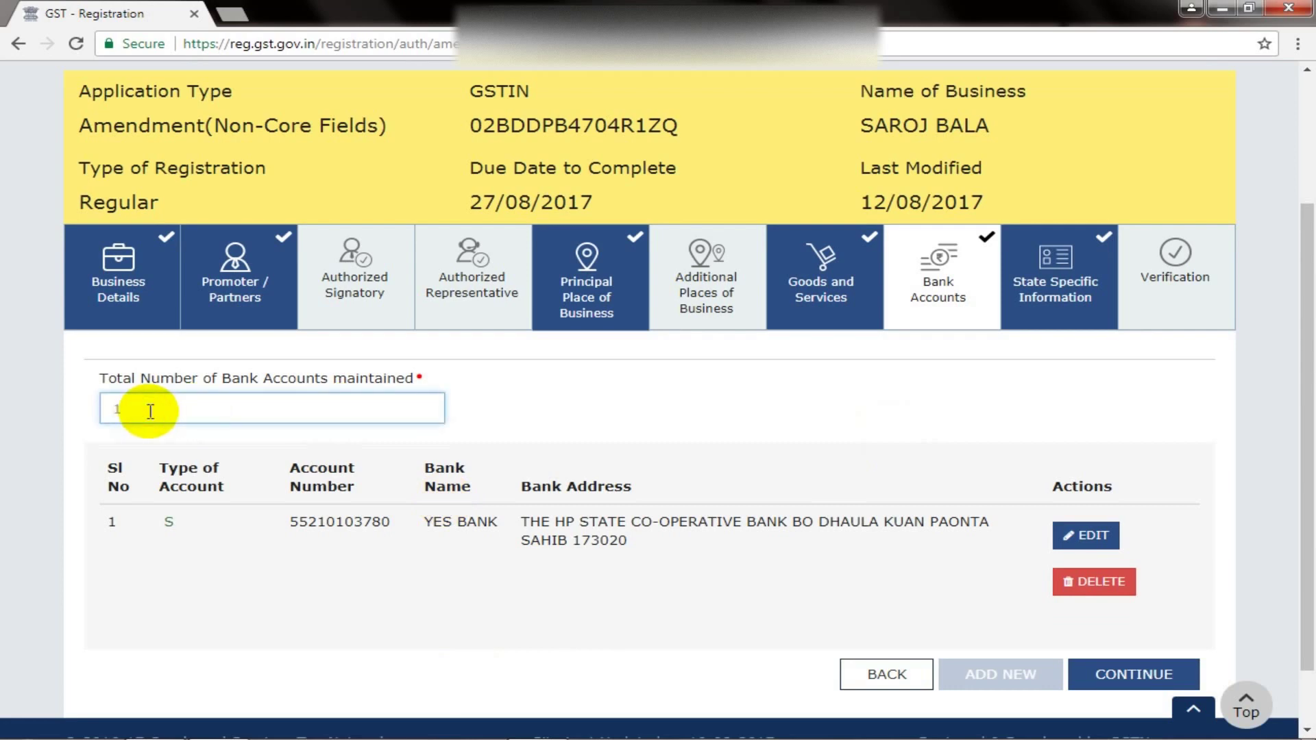
key(BackSpace)
text(2)
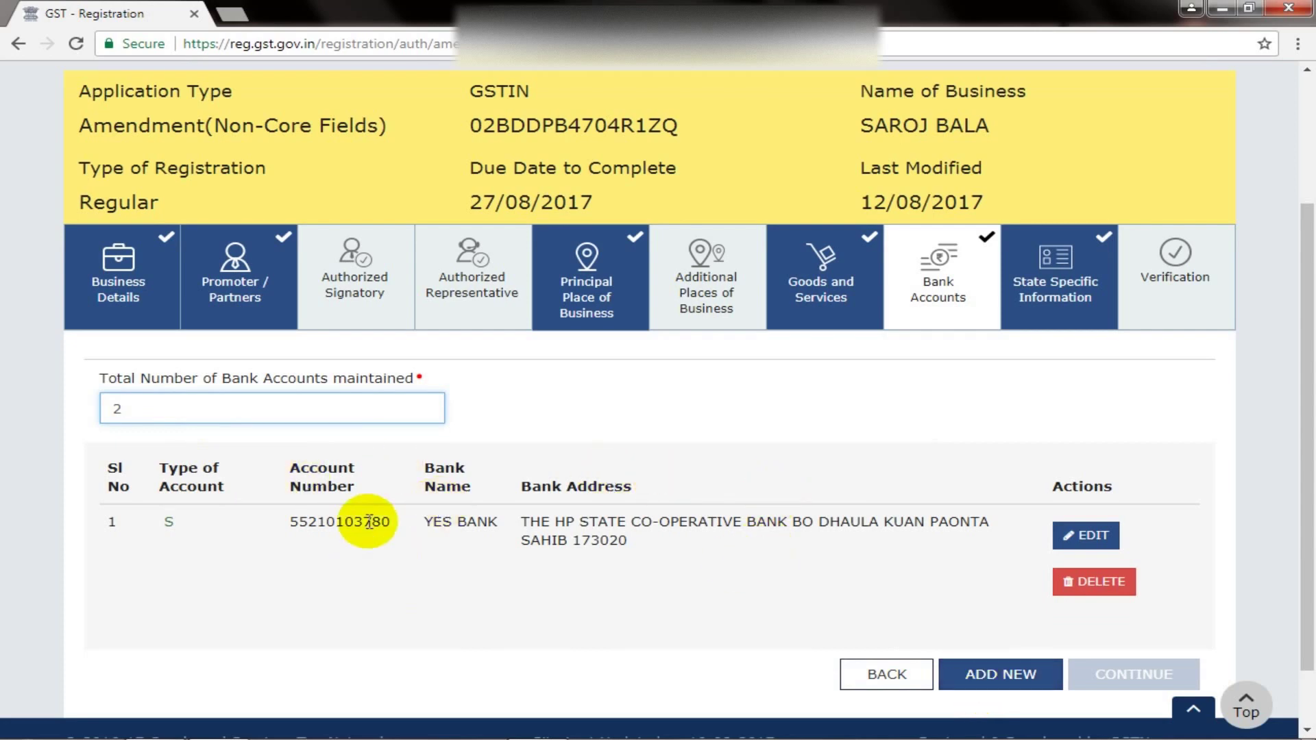
- Open the listed bank account for editing and go back without saving
click(1096, 549)
scroll(852, 652, down, 4)
click(855, 669)
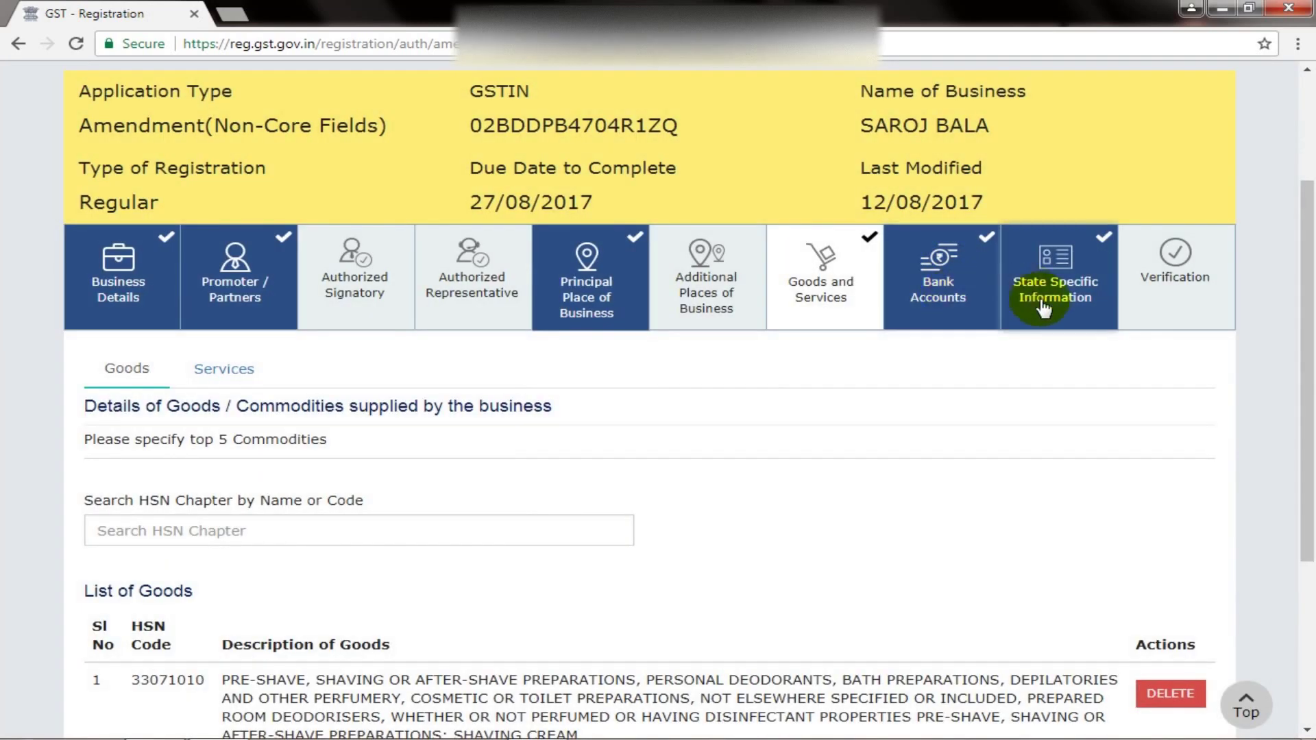
- View the State Specific Information section
click(1043, 309)
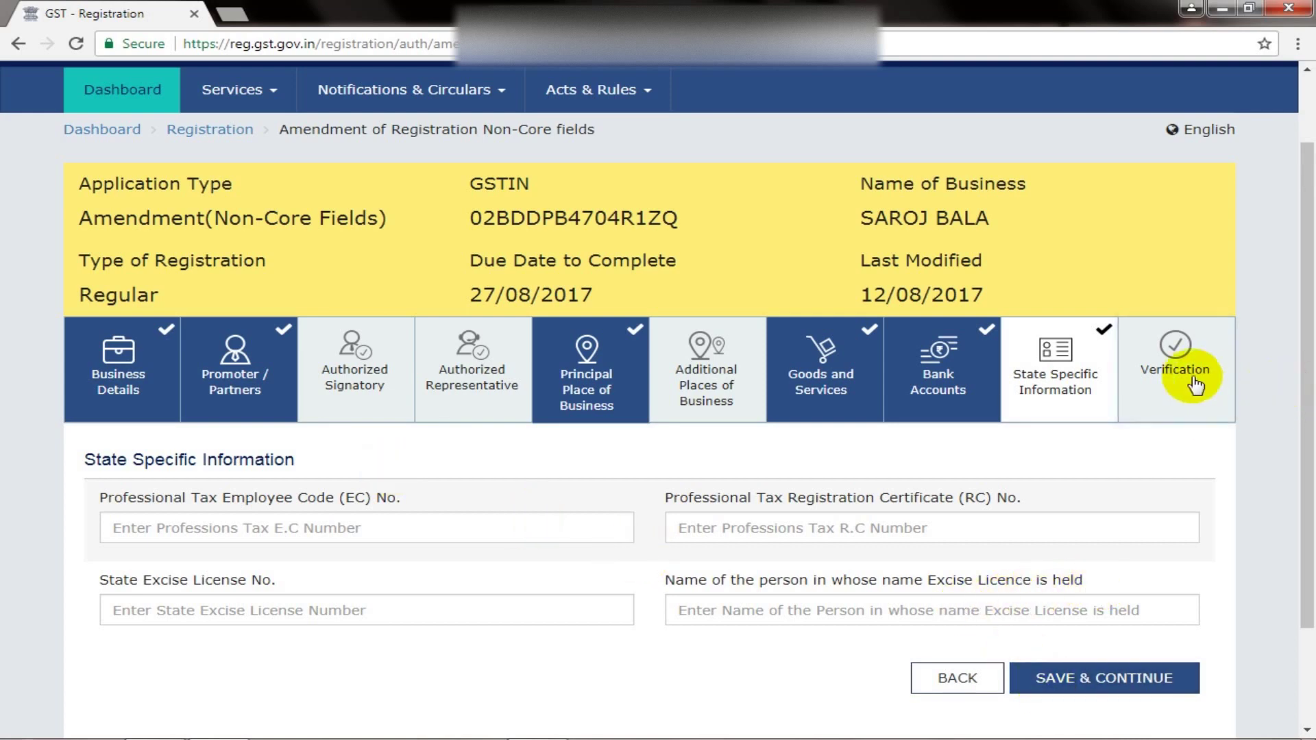
- Fill in the Verification section: accept the declaration, select the authorized signatory, and set the place to "hp"
click(1170, 378)
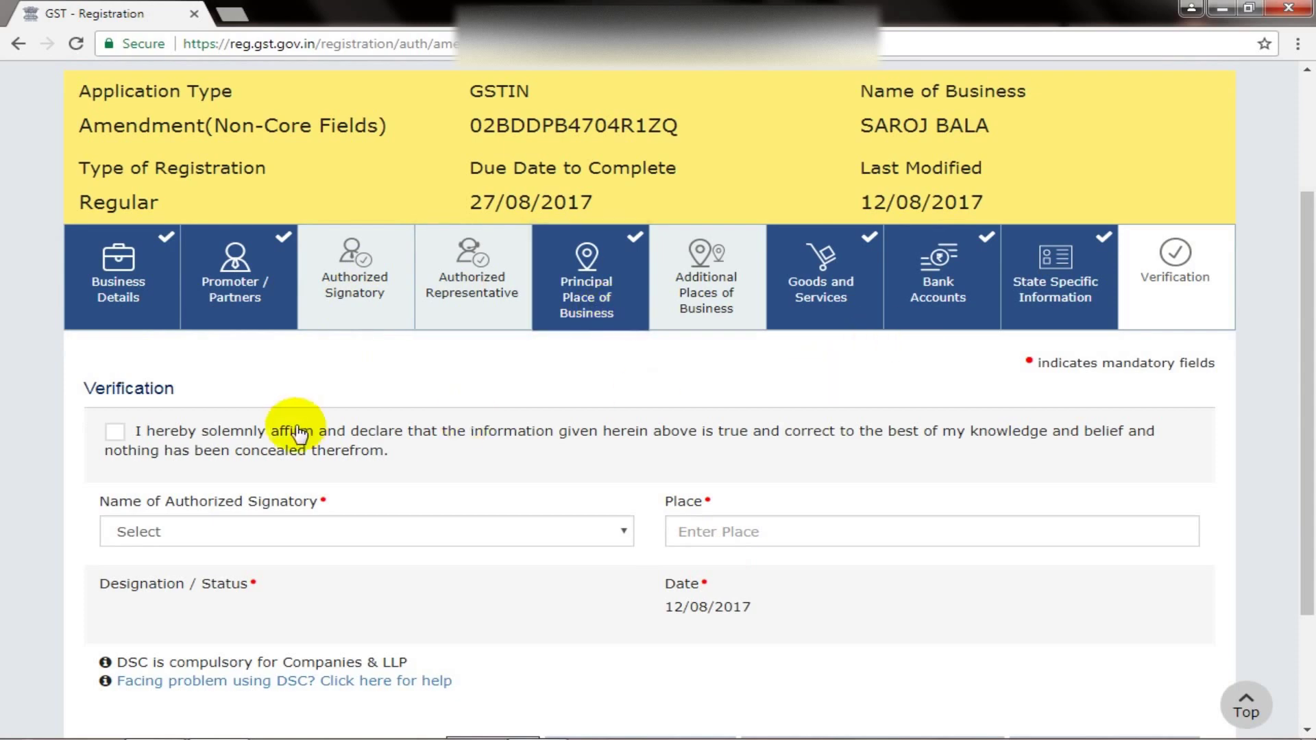
click(115, 437)
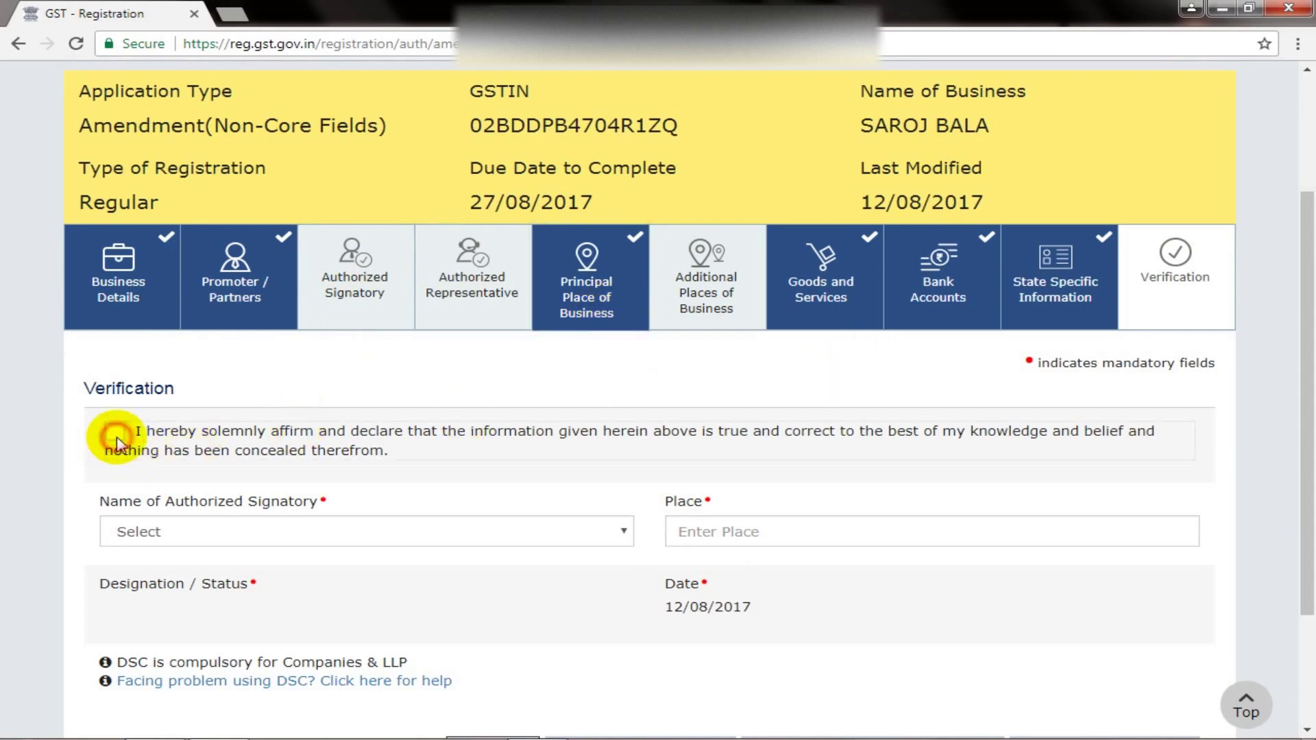
click(212, 537)
click(226, 575)
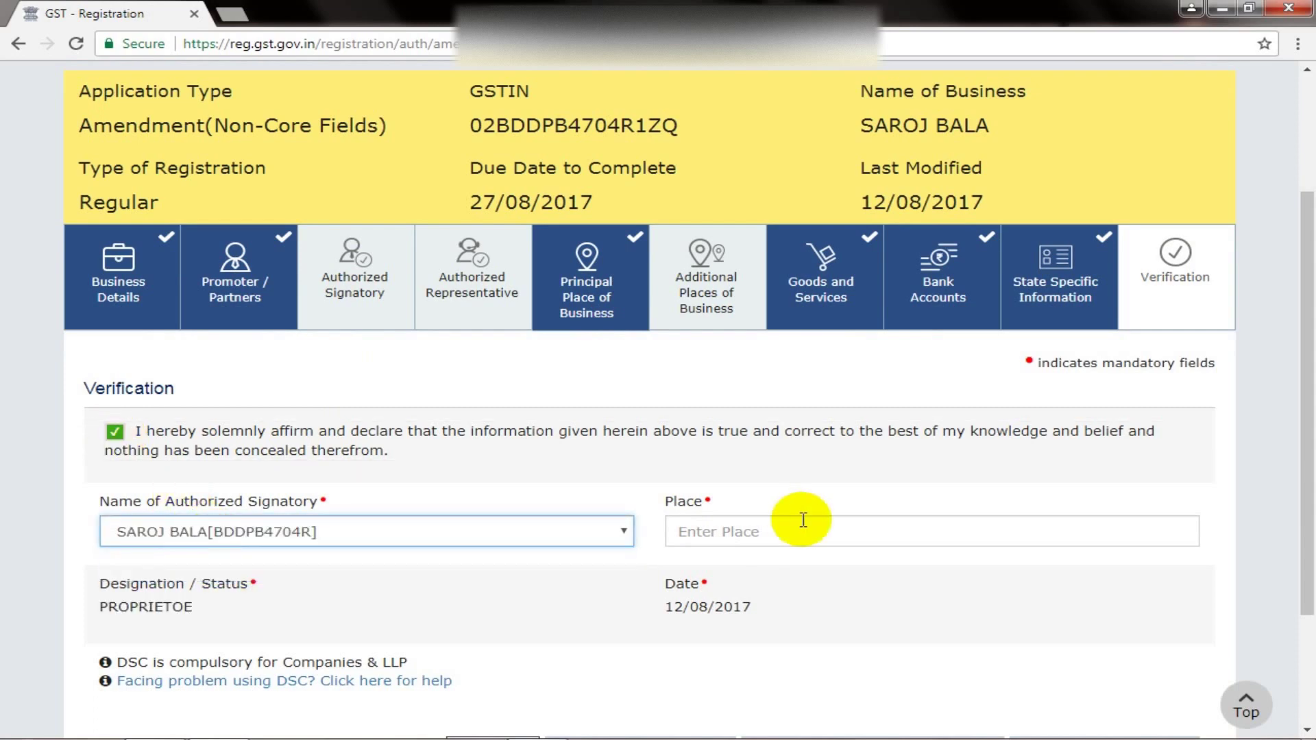
click(840, 529)
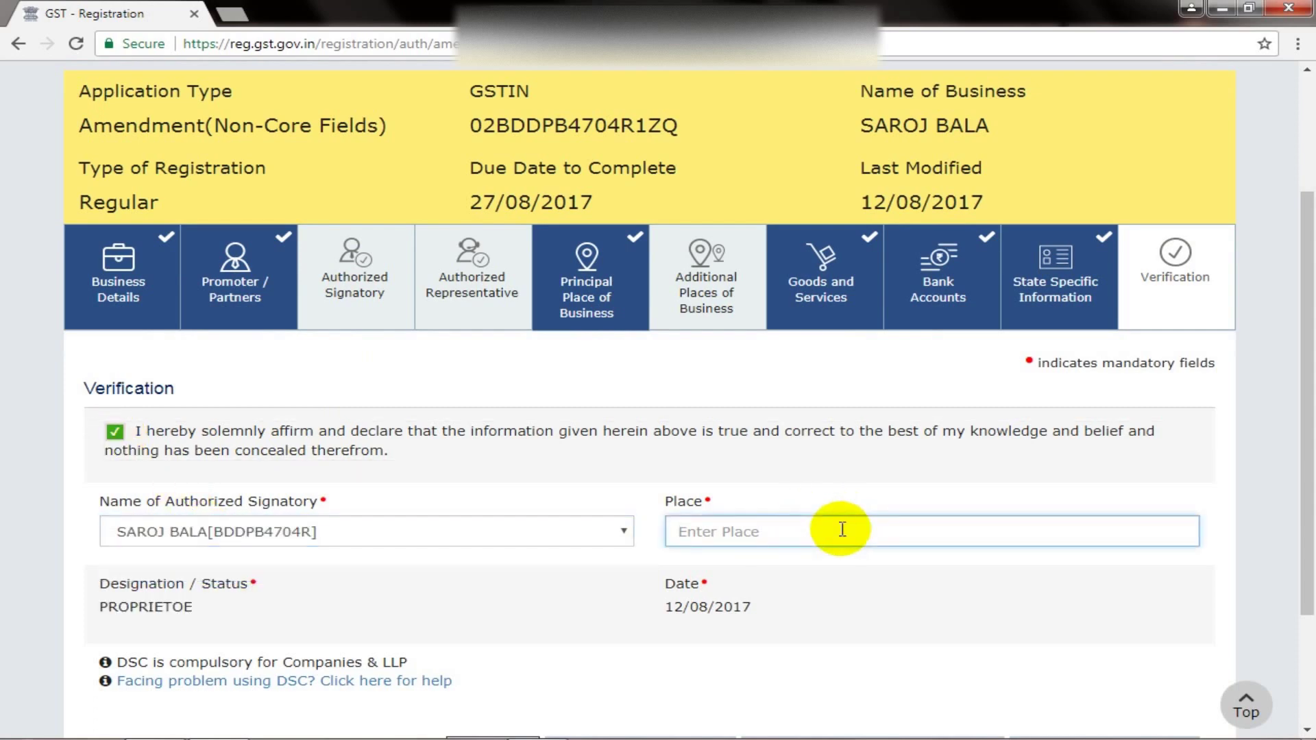
text(hp)
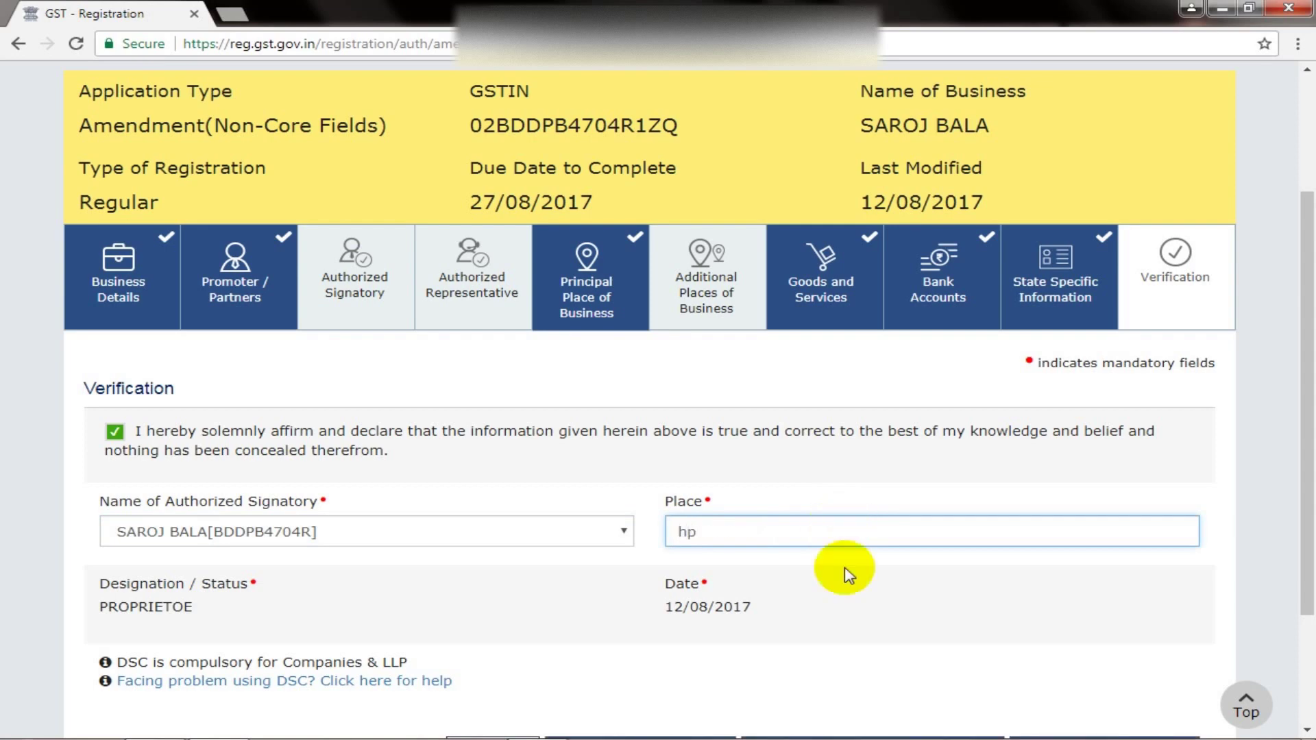
- Review the options for submitting the application with DSC, e-signature or EVC
scroll(844, 574, down, 3)
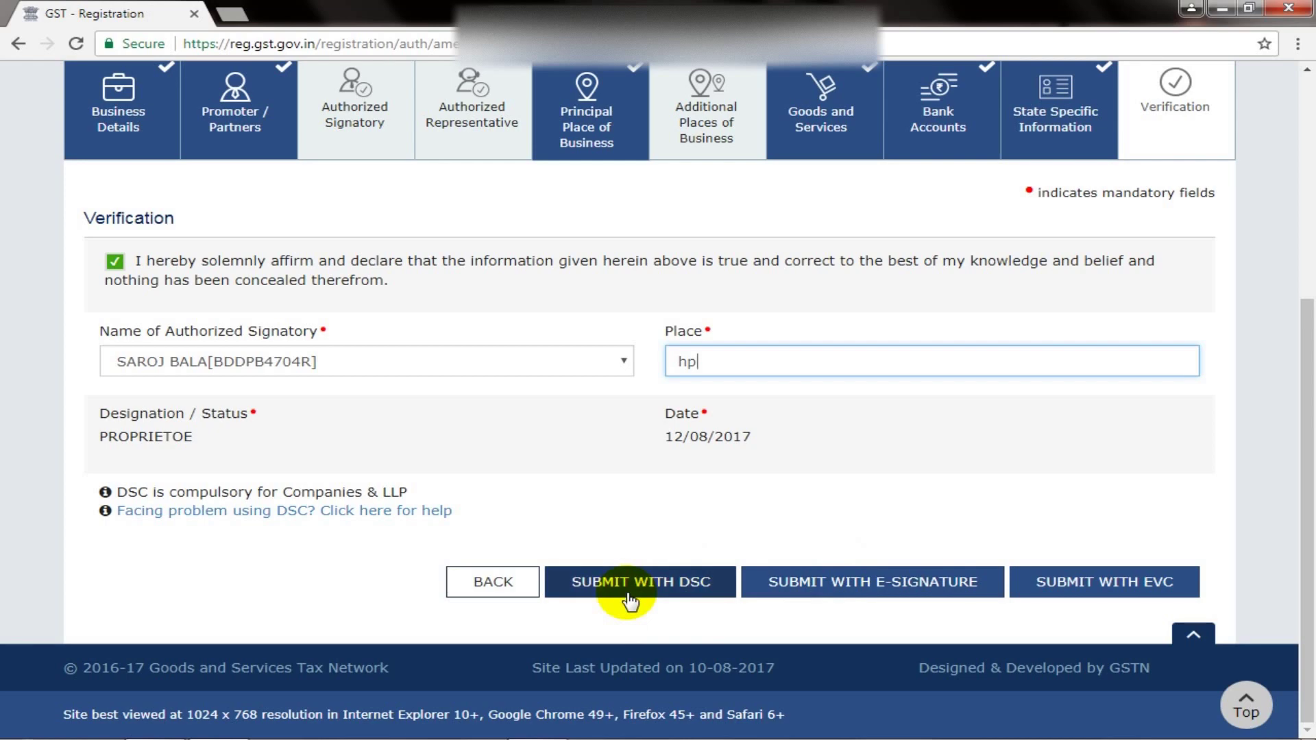
click(709, 601)
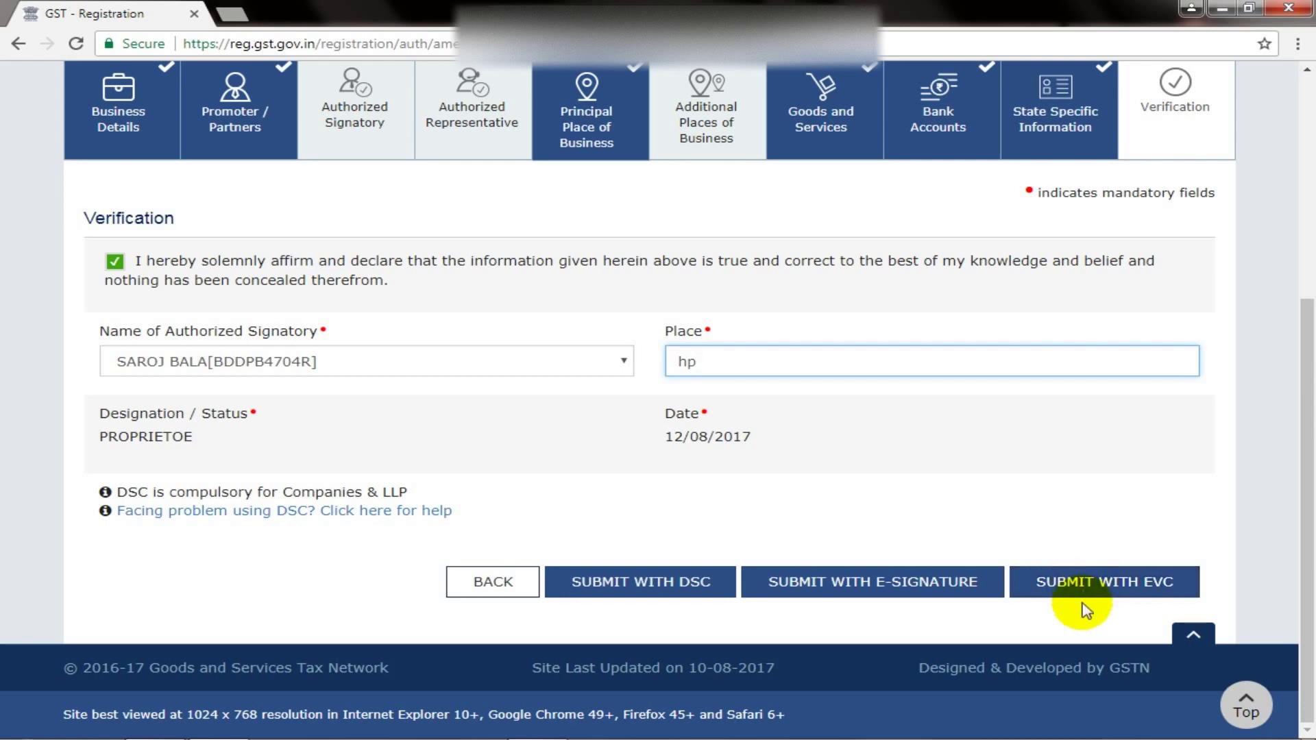
scroll(1086, 610, up, 1)
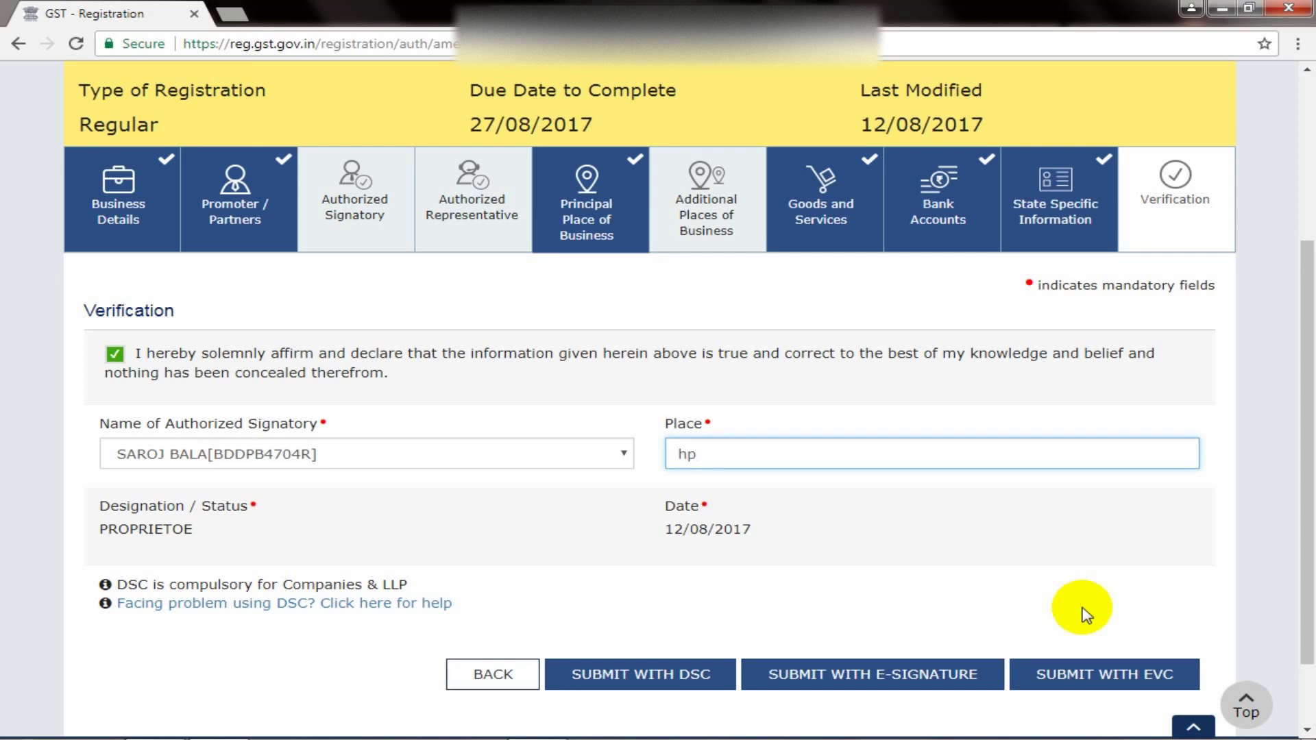
- Return to the Business Details section, discarding the unsaved verification entries, and review the business details
click(115, 230)
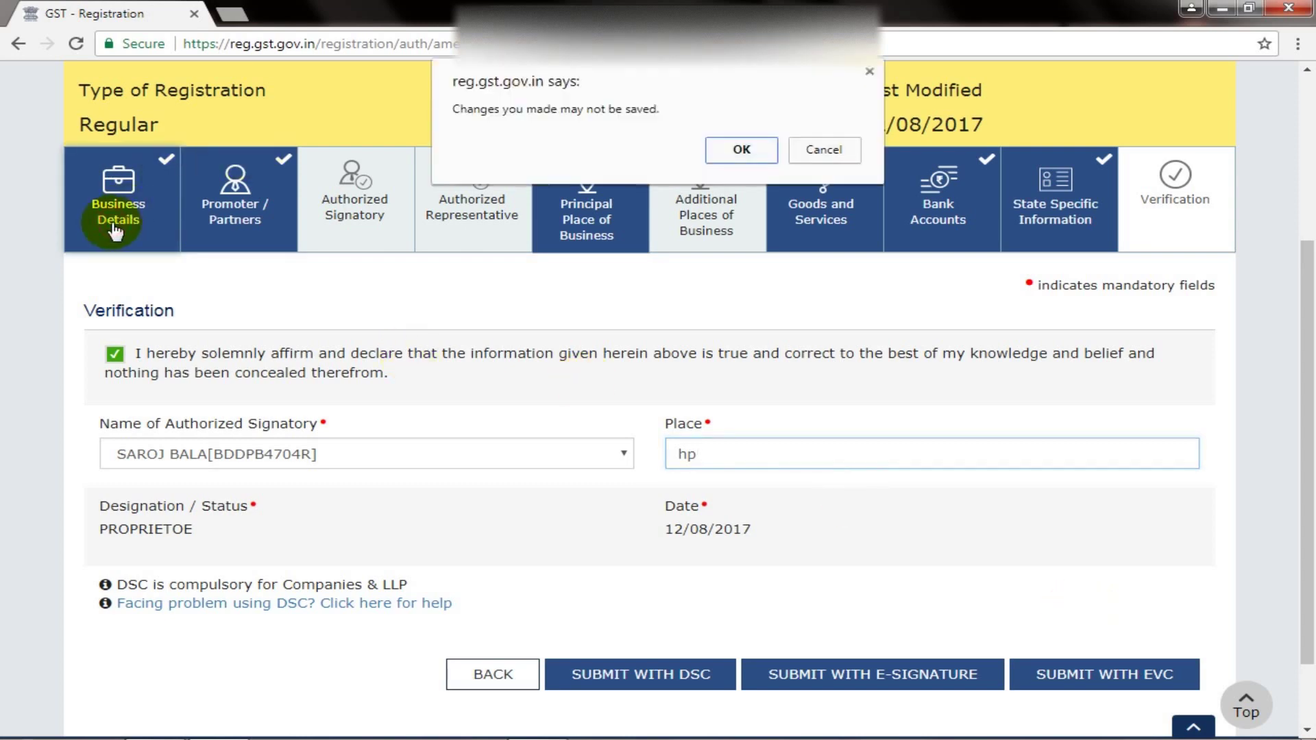
click(742, 150)
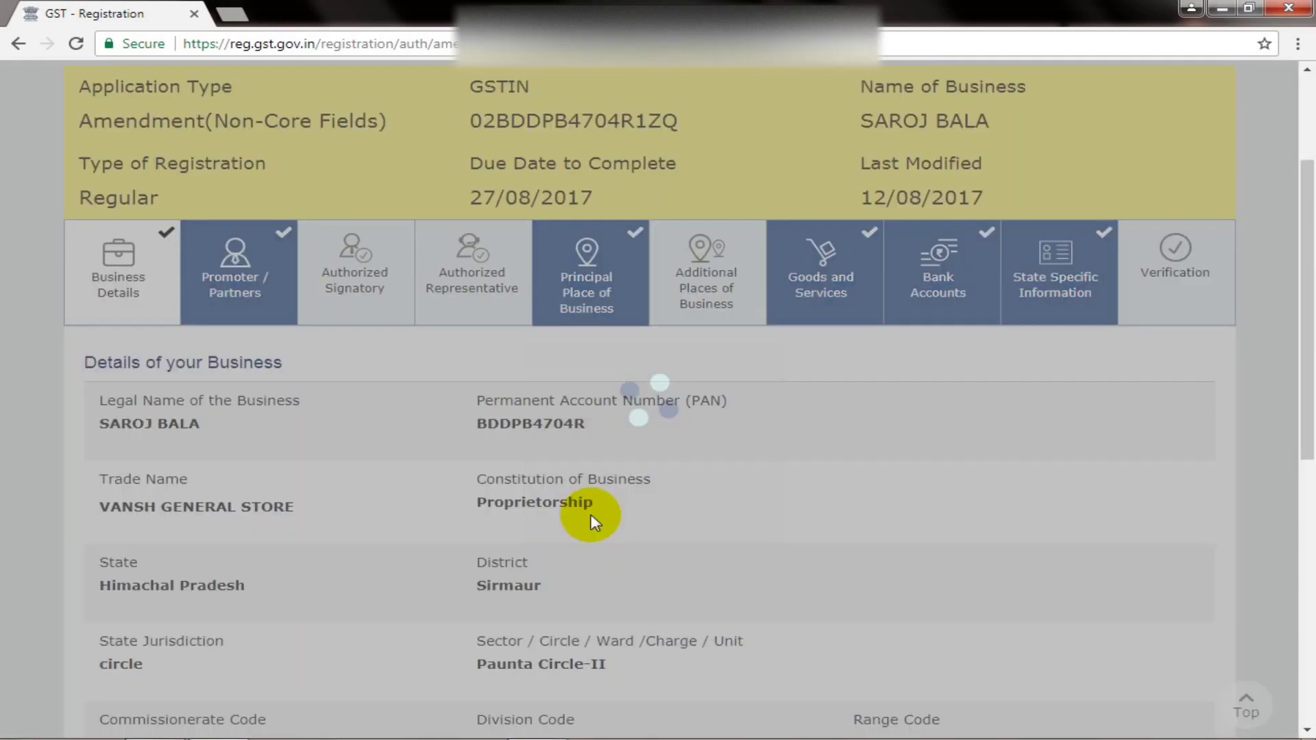
scroll(588, 514, down, 3)
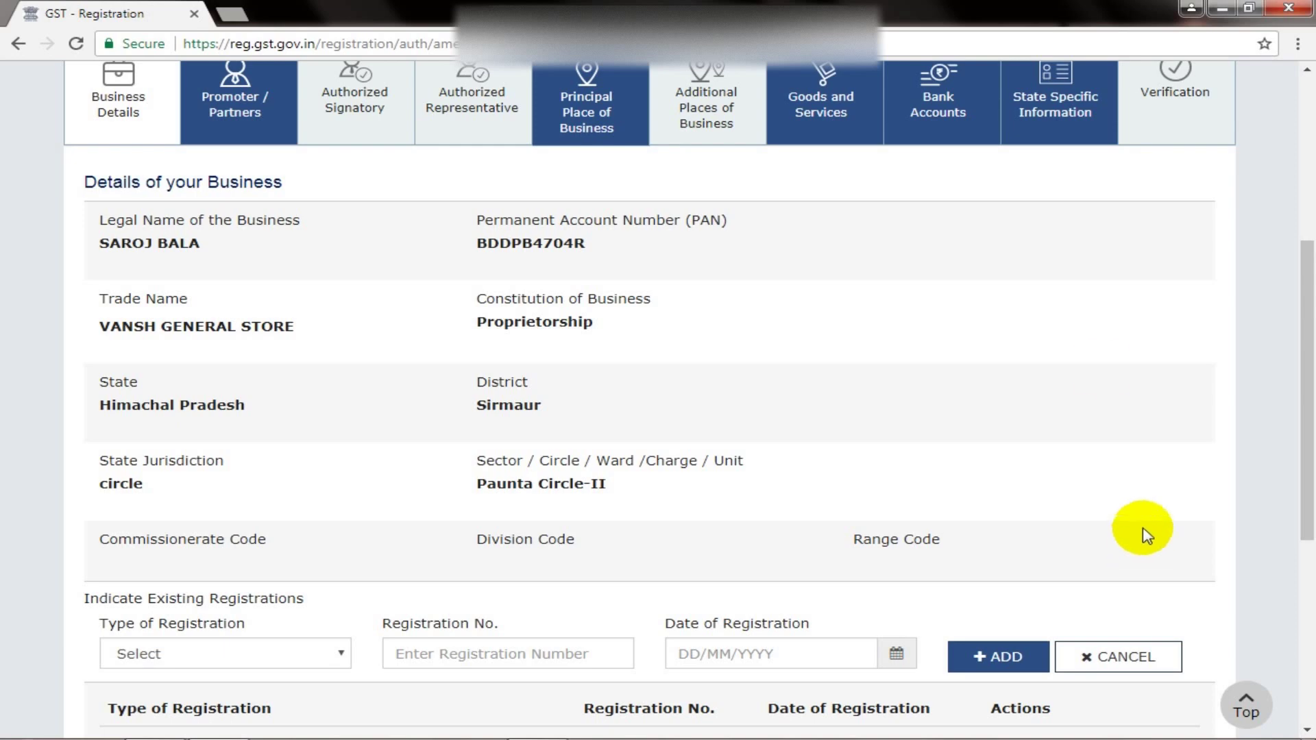
scroll(754, 346, up, 4)
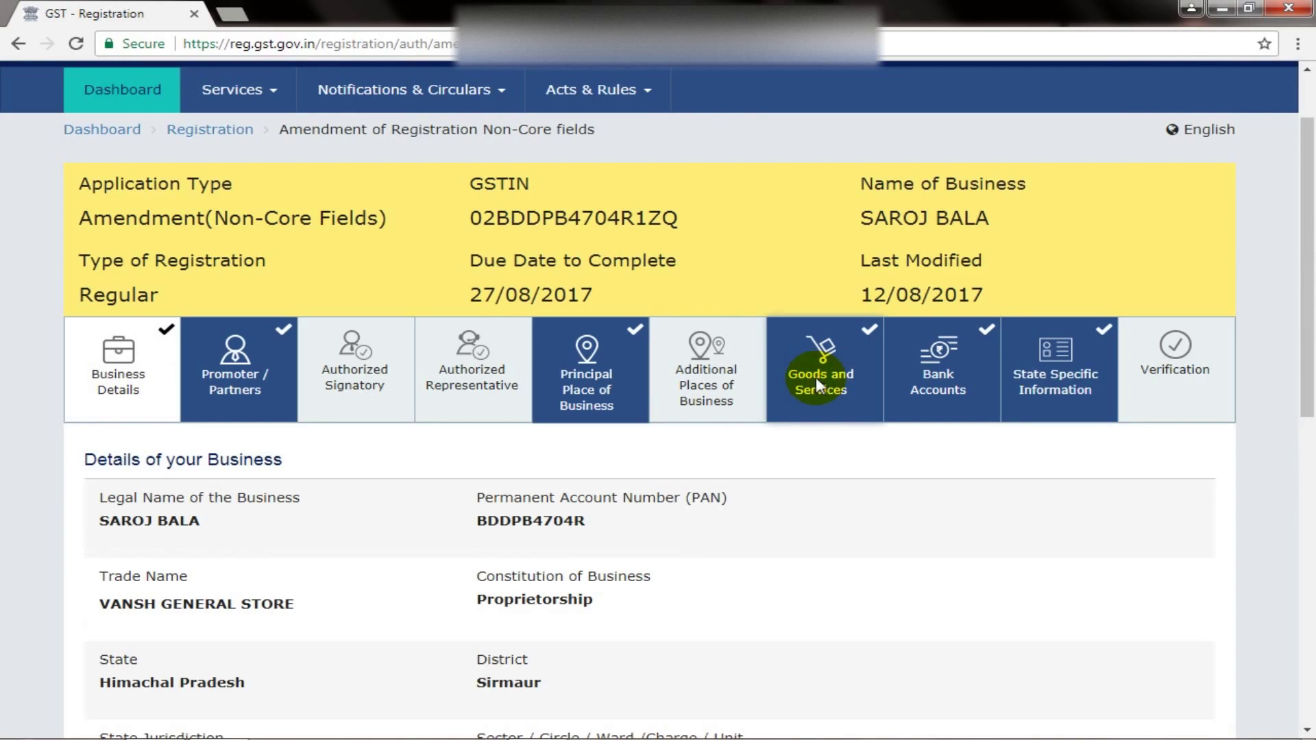
- Open the Goods and Services section and search the HSN chapters for 3307
click(816, 377)
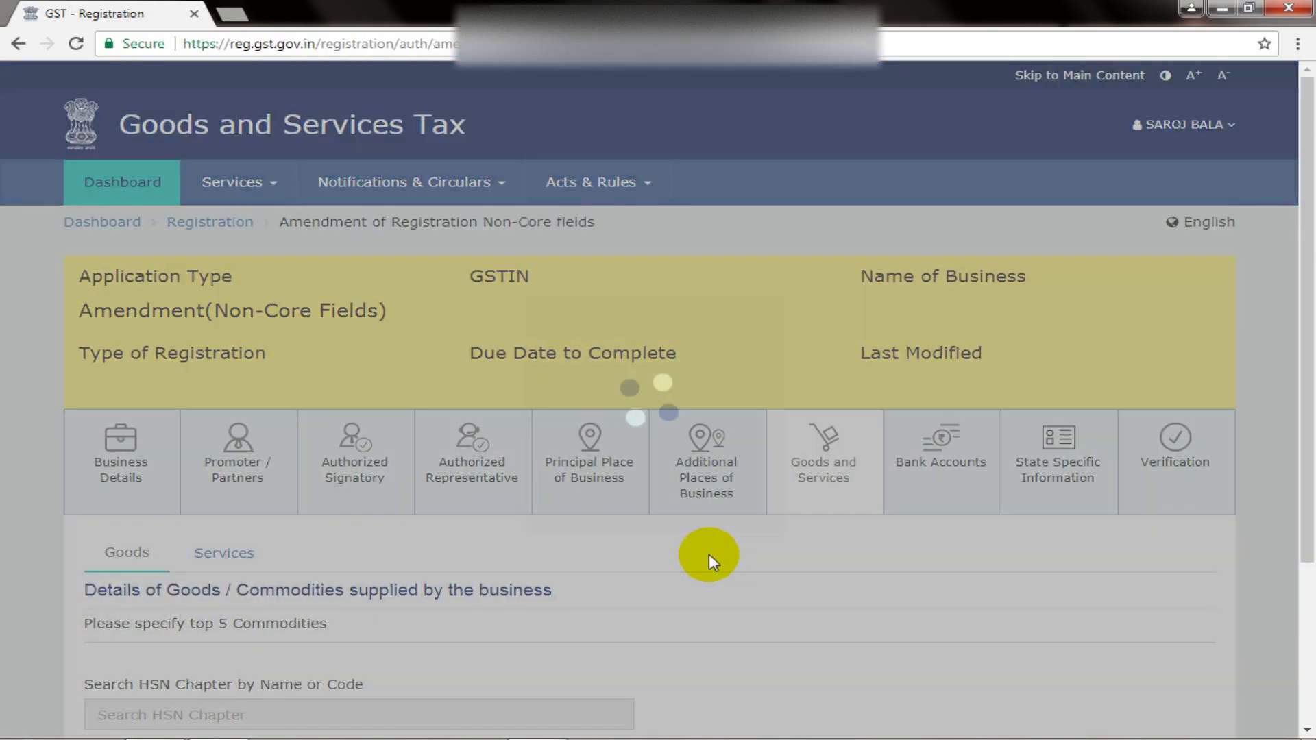
scroll(487, 527, down, 1)
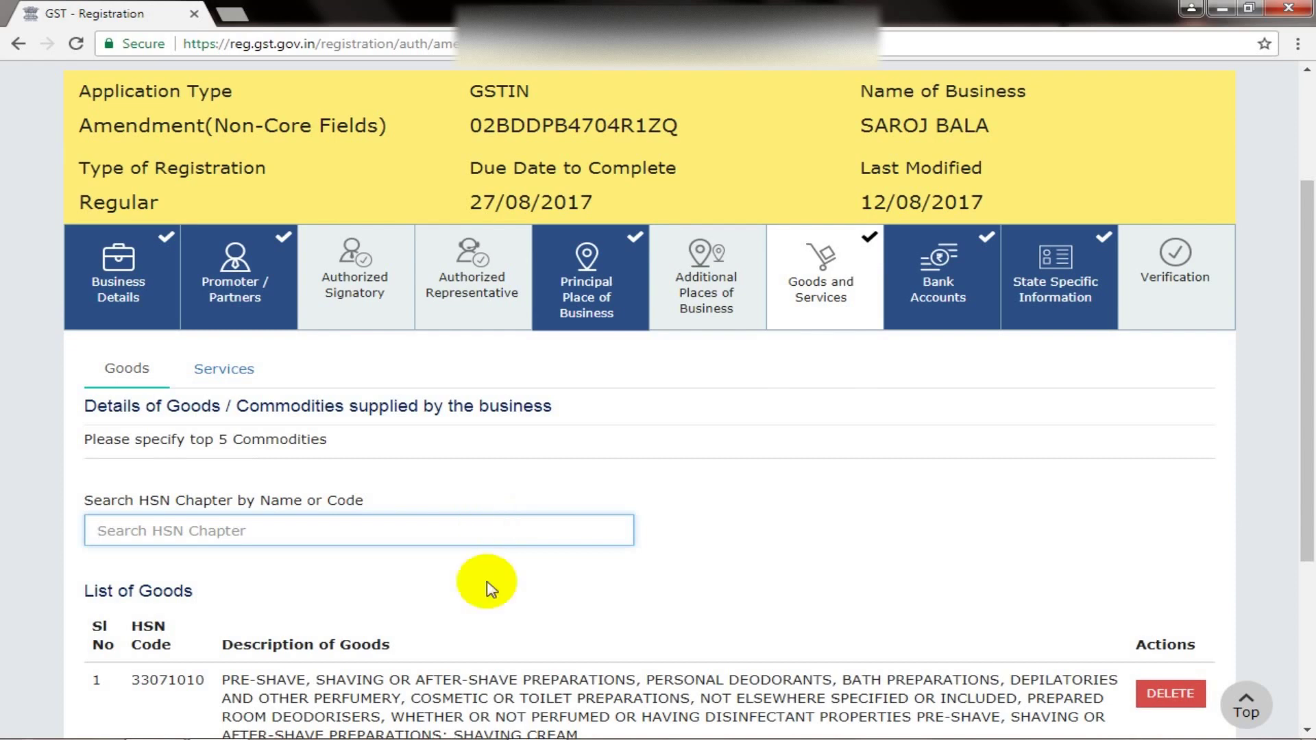
scroll(146, 585, down, 1)
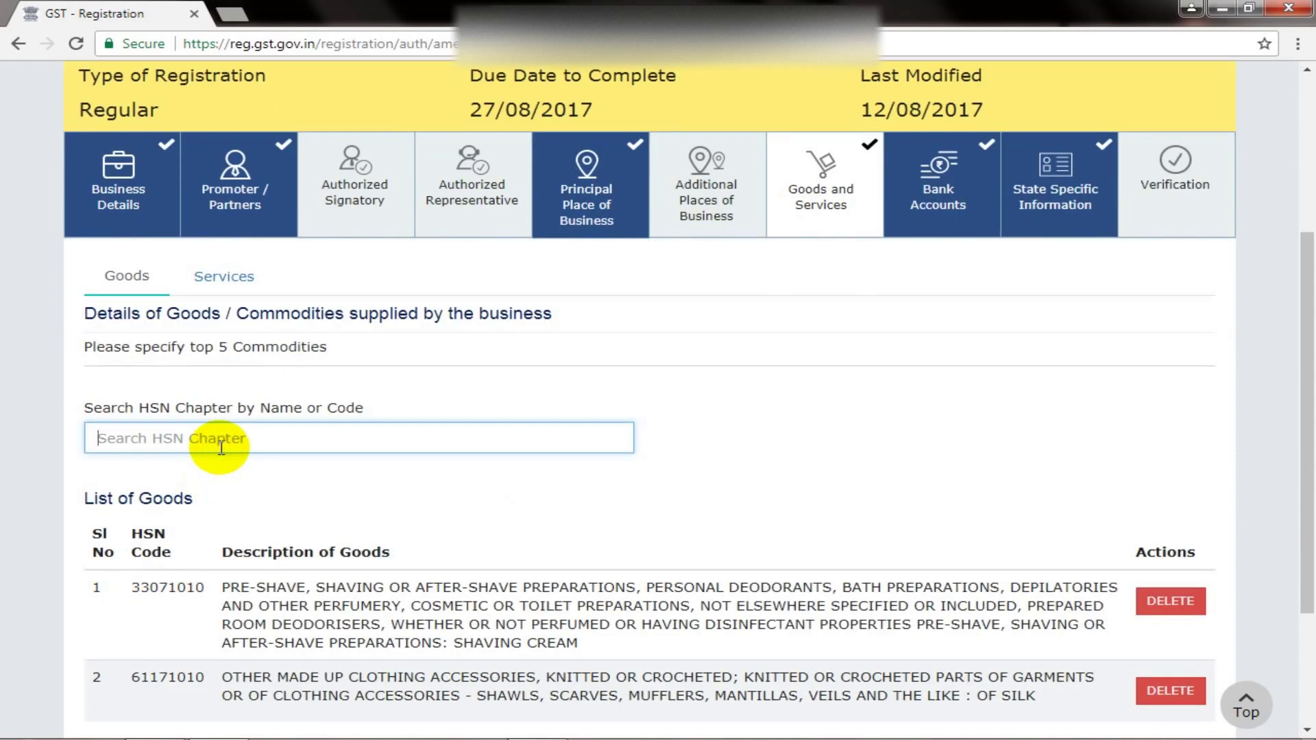
text(3307)
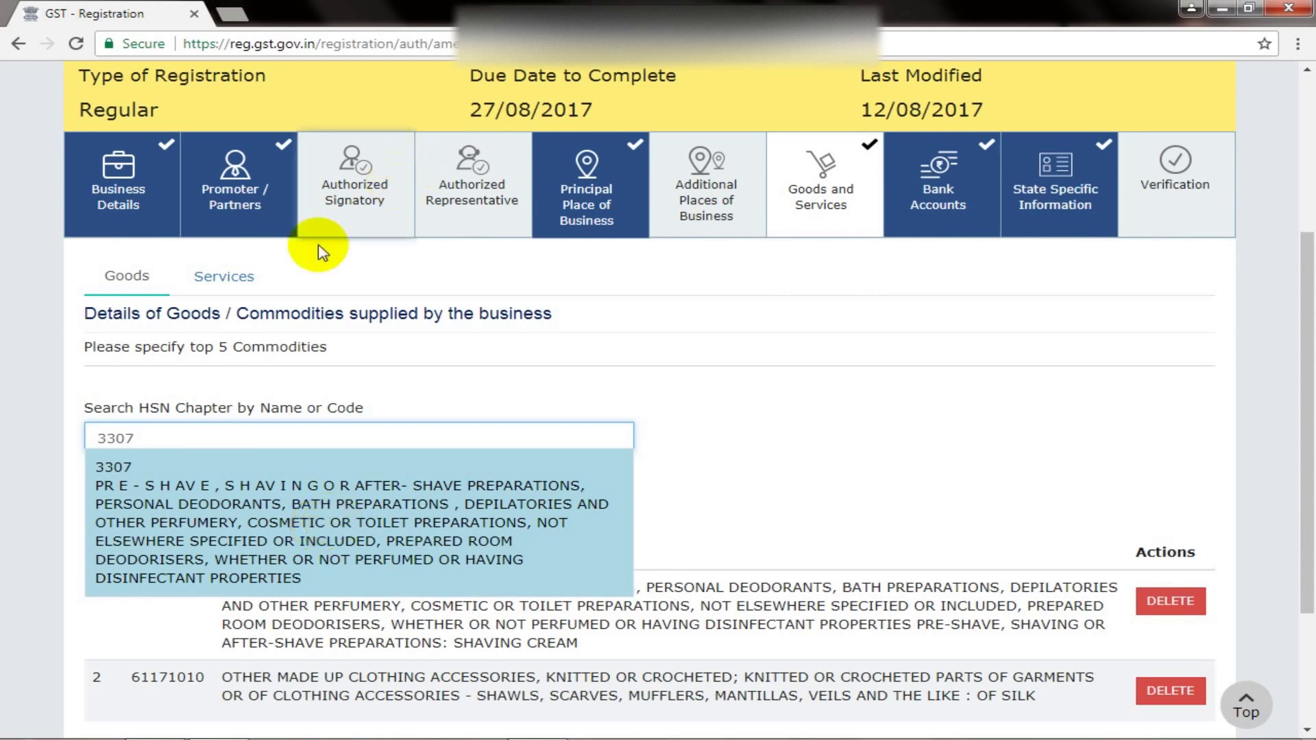
- Switch to the services offered by the business and search the service codes for "res"
click(252, 279)
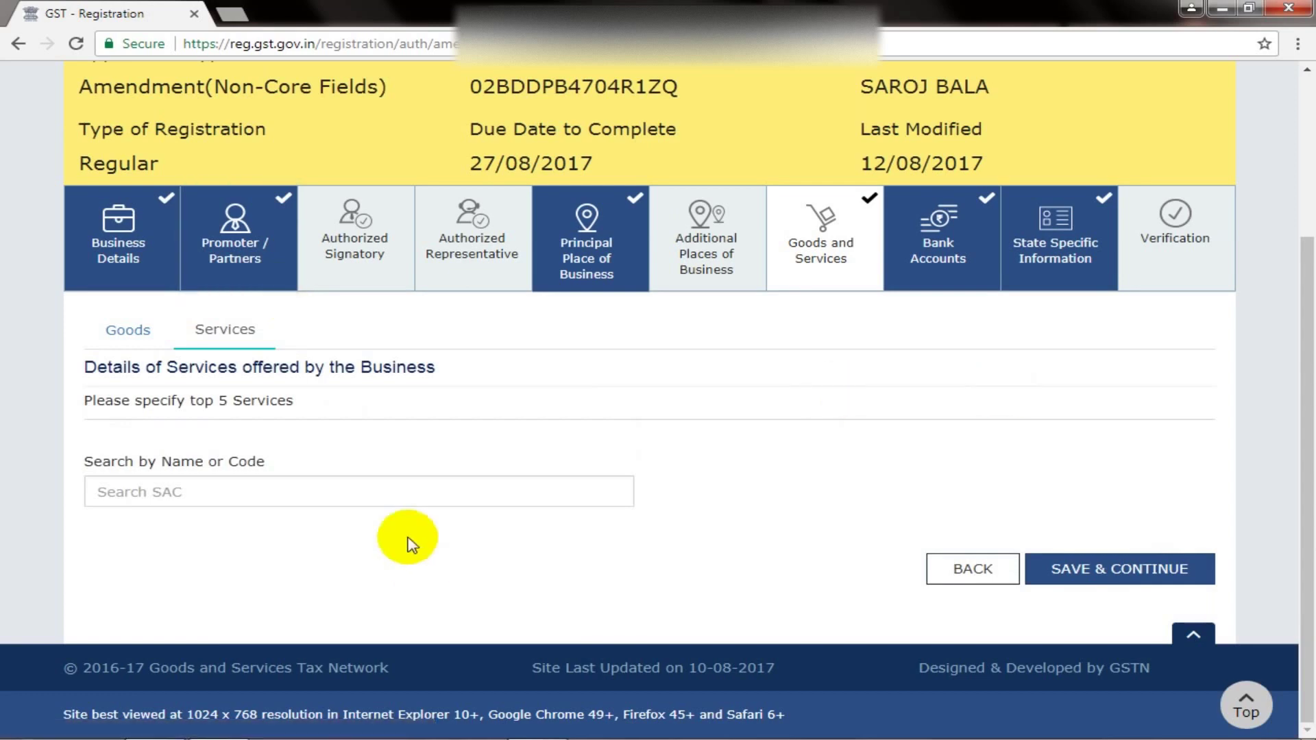
click(406, 497)
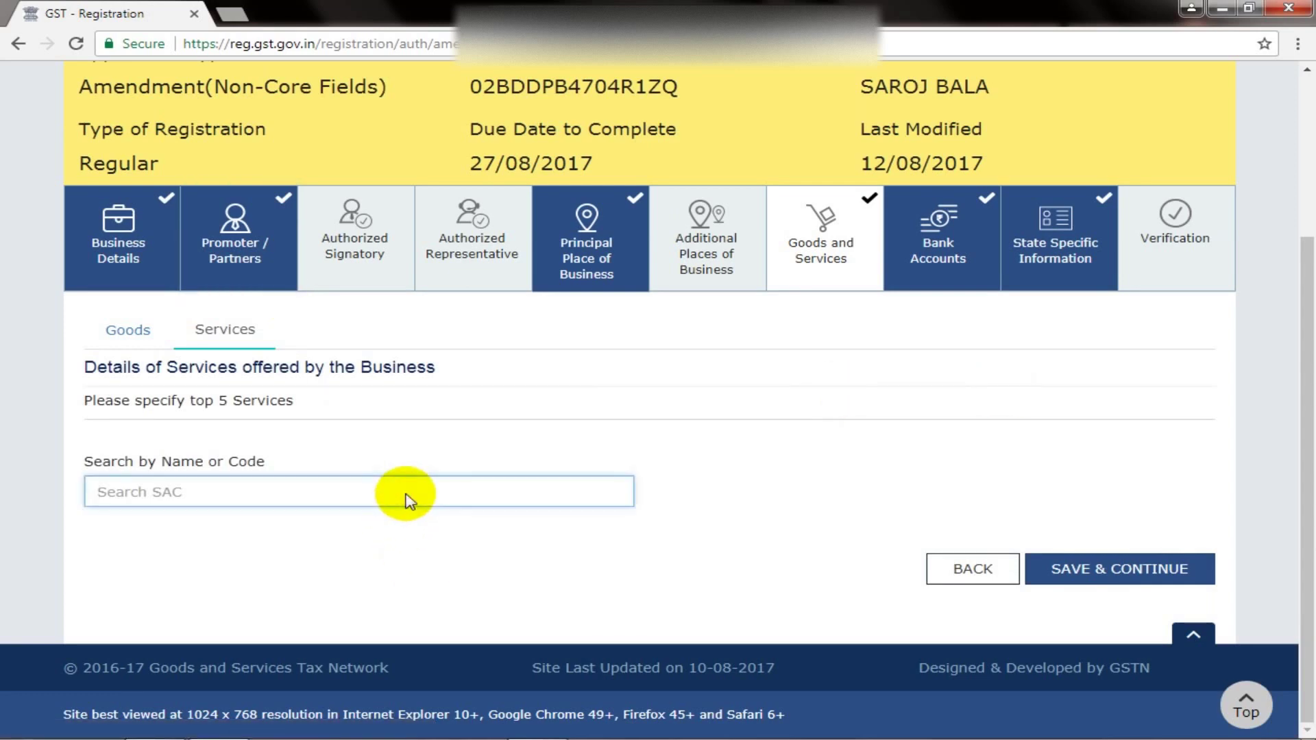
text(res)
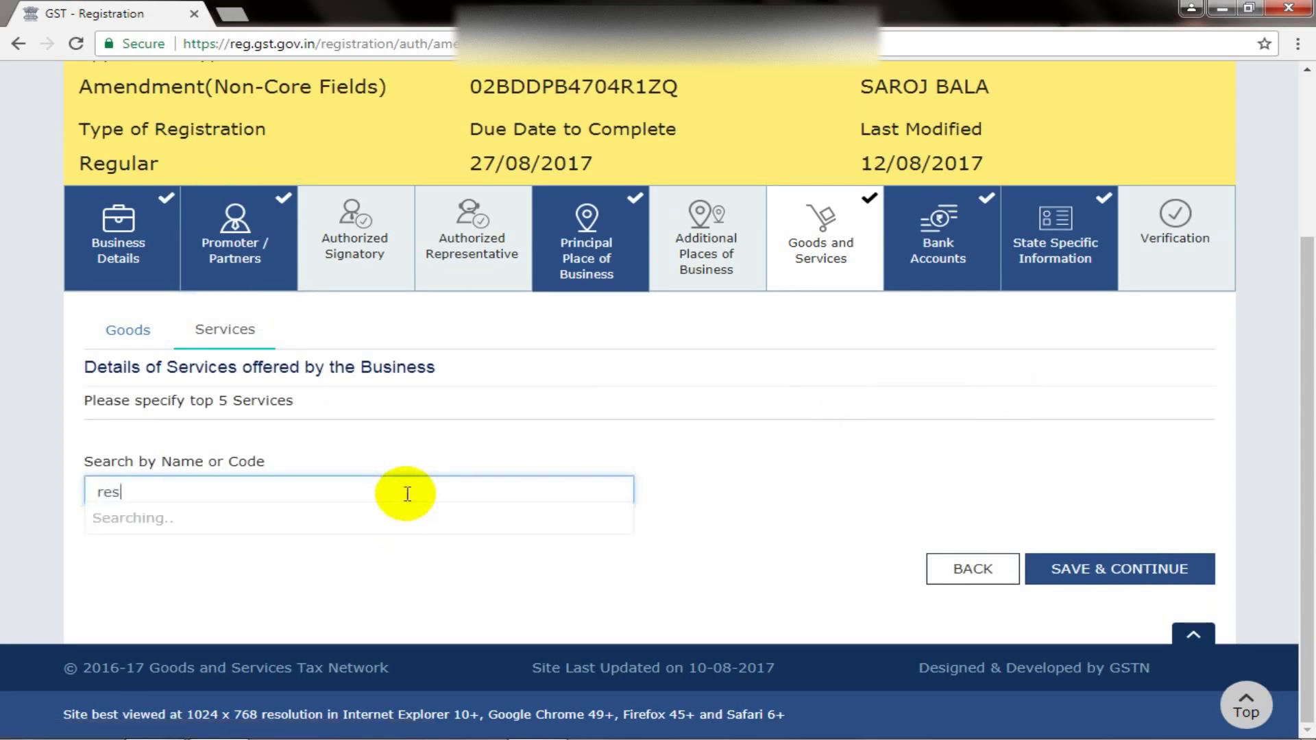